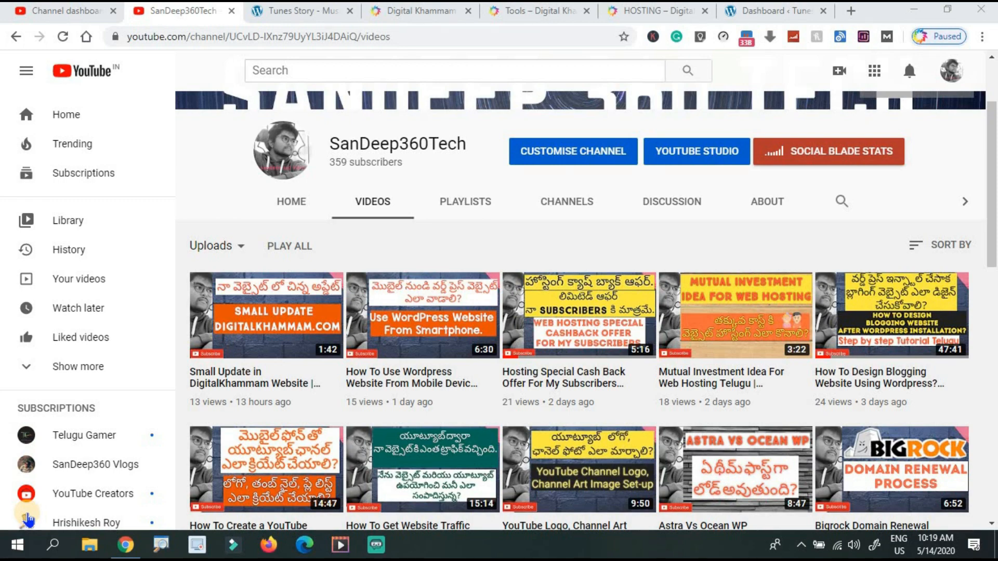
Step: Switch to the Tunes Story website and open the full Bheegi Bheegi lyrics post from its home page
{"action": "left_click", "coordinate": [286, 16]}
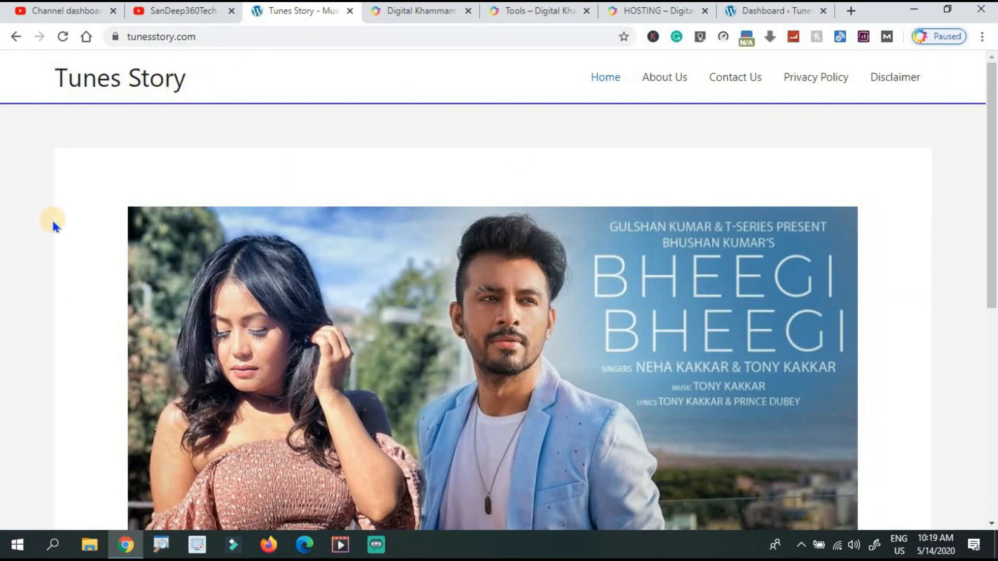
{"action": "scroll", "coordinate": [55, 225], "scroll_direction": "down", "scroll_amount": 5}
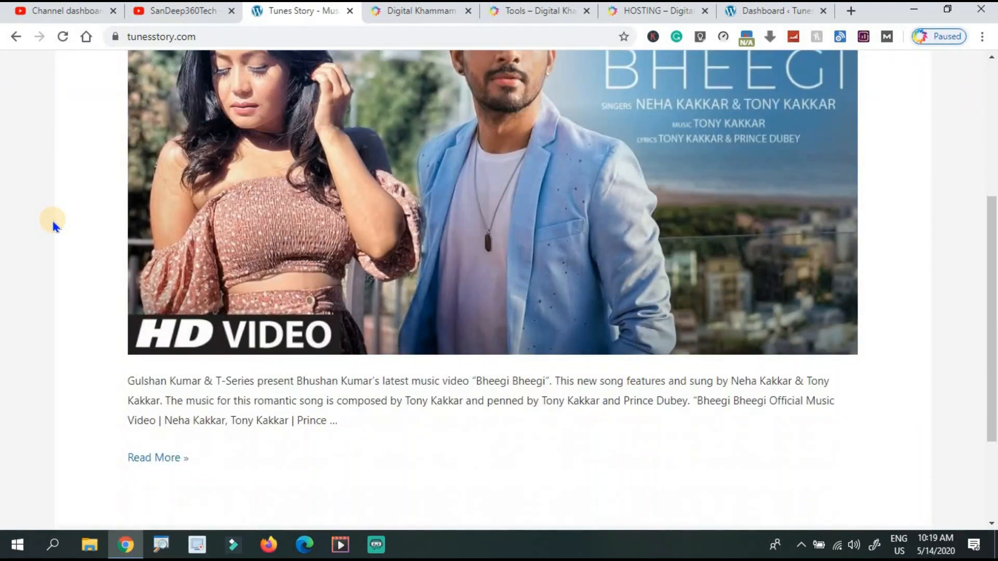
{"action": "scroll", "coordinate": [54, 225], "scroll_direction": "up", "scroll_amount": 1}
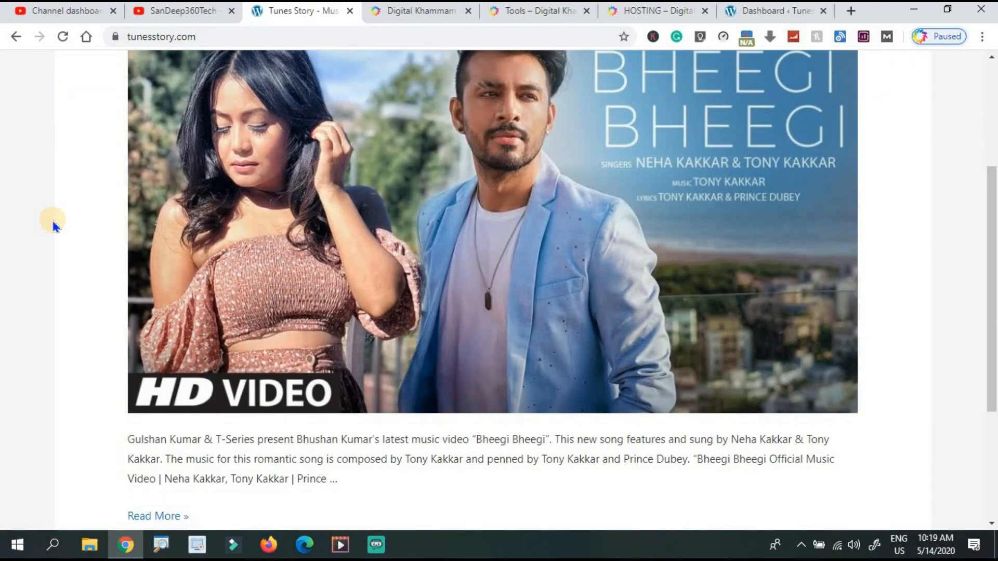
{"action": "scroll", "coordinate": [54, 224], "scroll_direction": "up", "scroll_amount": 1}
{"action": "scroll", "coordinate": [54, 224], "scroll_direction": "up", "scroll_amount": 1}
{"action": "scroll", "coordinate": [54, 227], "scroll_direction": "down", "scroll_amount": 5}
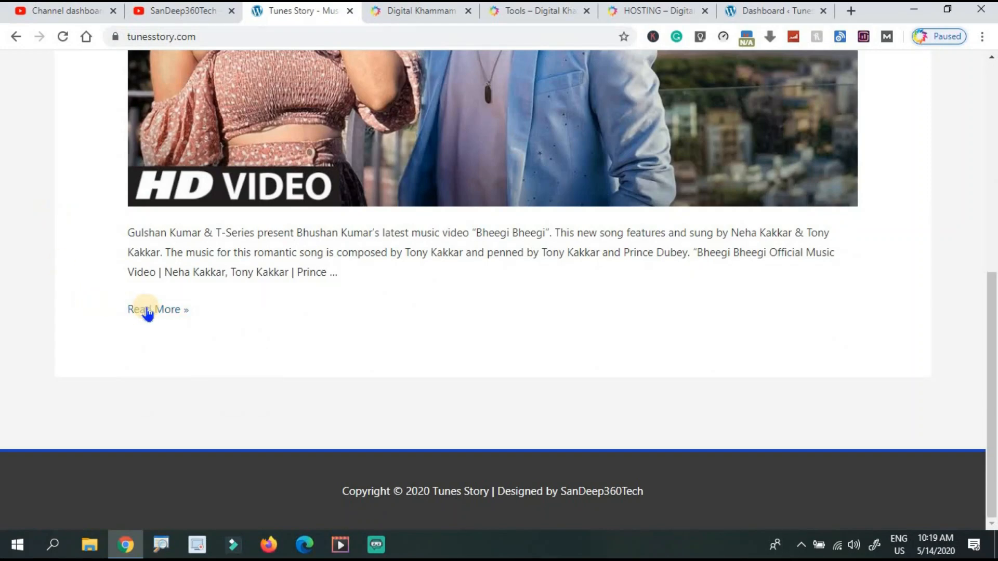
{"action": "left_click", "coordinate": [148, 312]}
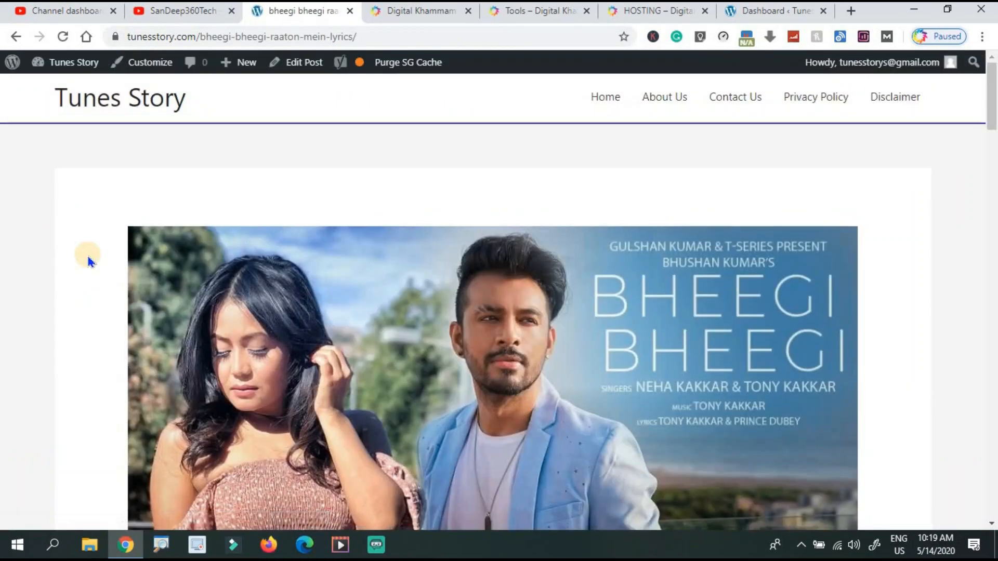
Step: Examine the Bheegi Bheegi post's layout, from the featured image through song info and lyrics to the embedded video and credits
{"action": "scroll", "coordinate": [86, 254], "scroll_direction": "down", "scroll_amount": 3}
{"action": "scroll", "coordinate": [89, 258], "scroll_direction": "down", "scroll_amount": 5}
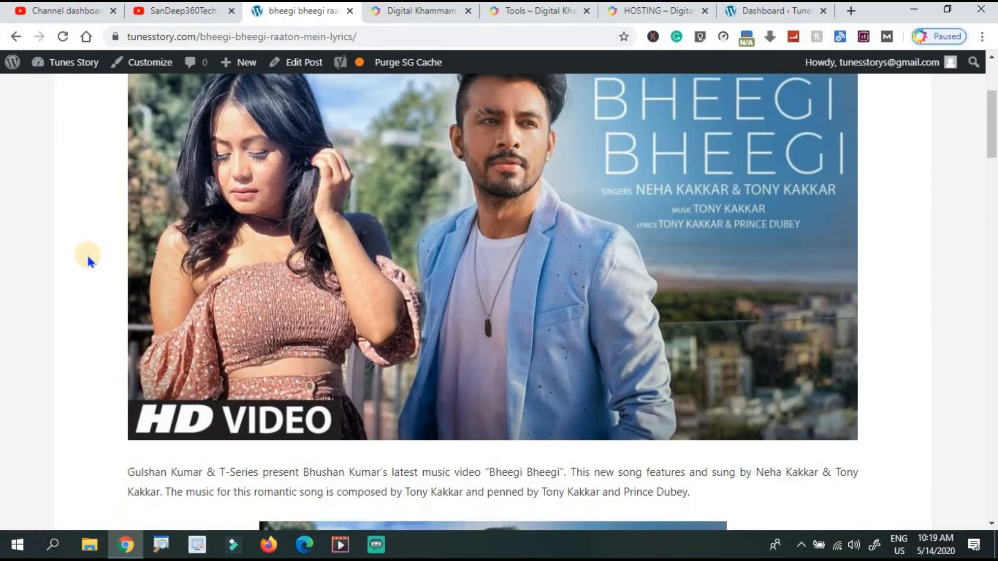
{"action": "scroll", "coordinate": [89, 258], "scroll_direction": "down", "scroll_amount": 8}
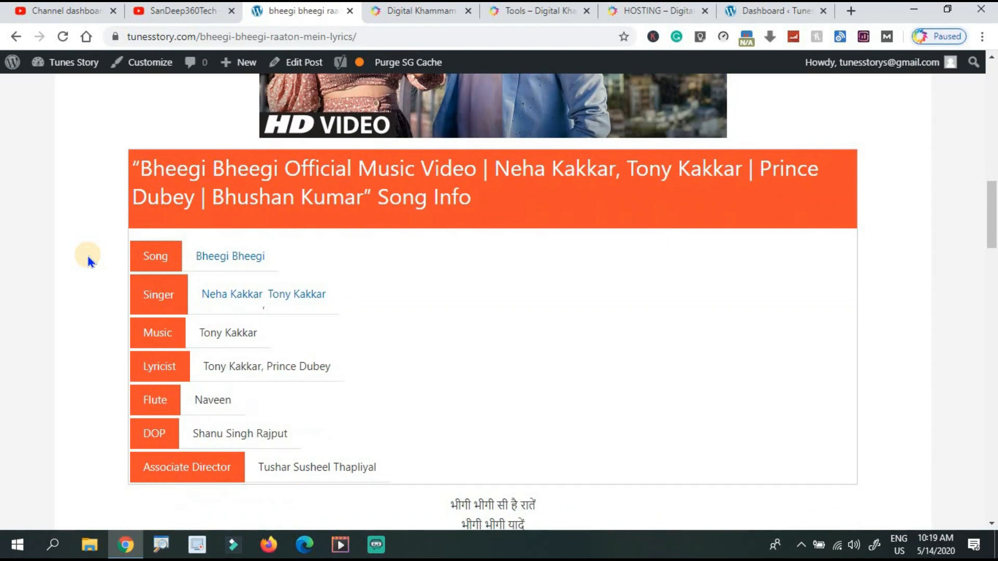
{"action": "scroll", "coordinate": [88, 258], "scroll_direction": "down", "scroll_amount": 1}
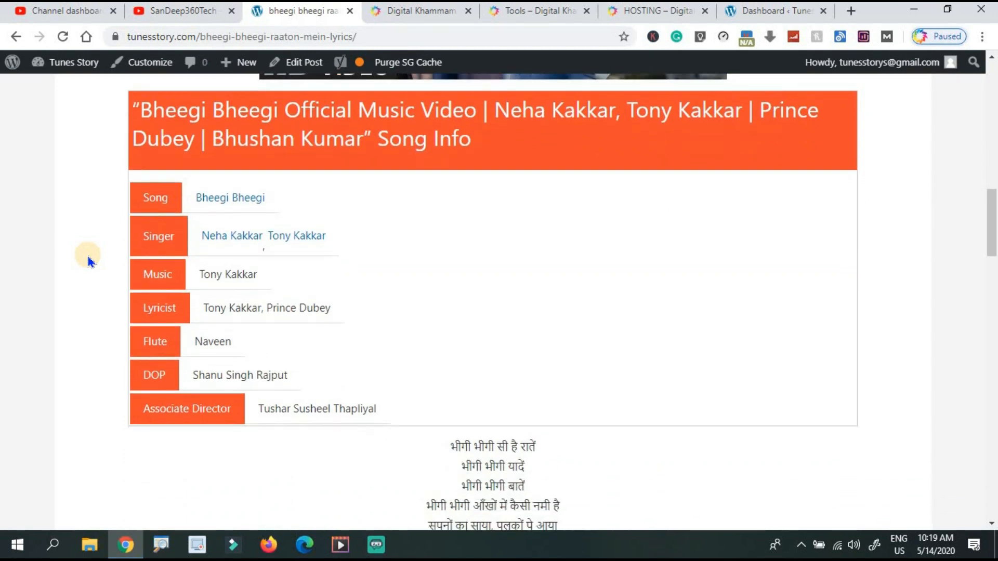
{"action": "scroll", "coordinate": [89, 258], "scroll_direction": "down", "scroll_amount": 2}
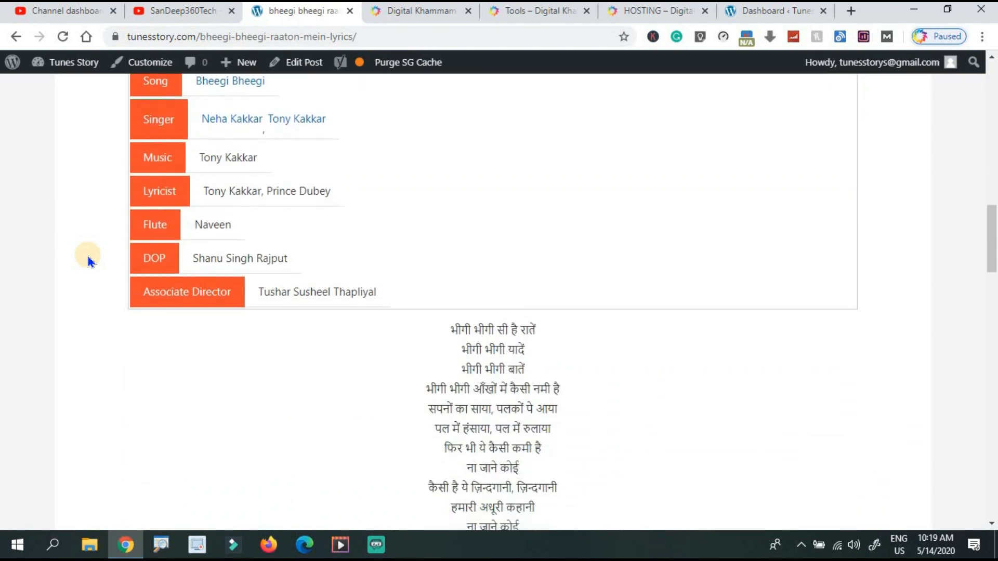
{"action": "scroll", "coordinate": [88, 260], "scroll_direction": "down", "scroll_amount": 8}
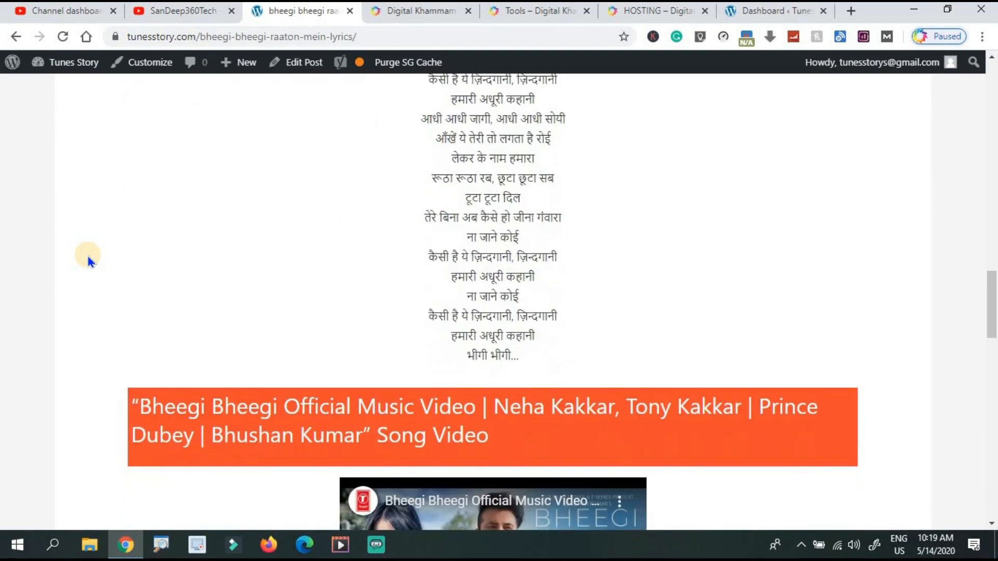
{"action": "scroll", "coordinate": [88, 259], "scroll_direction": "down", "scroll_amount": 7}
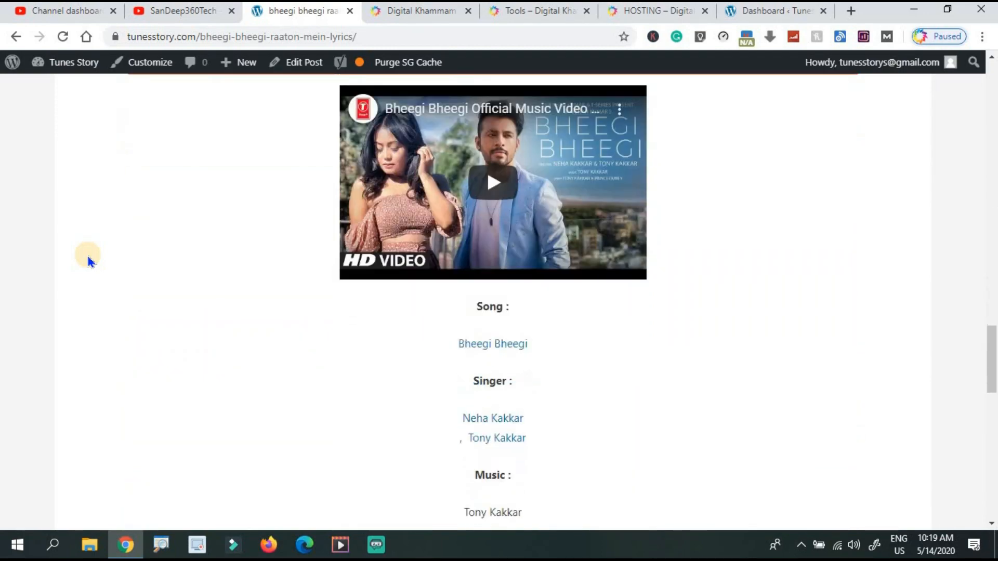
{"action": "scroll", "coordinate": [89, 260], "scroll_direction": "down", "scroll_amount": 7}
{"action": "scroll", "coordinate": [87, 260], "scroll_direction": "up", "scroll_amount": 20}
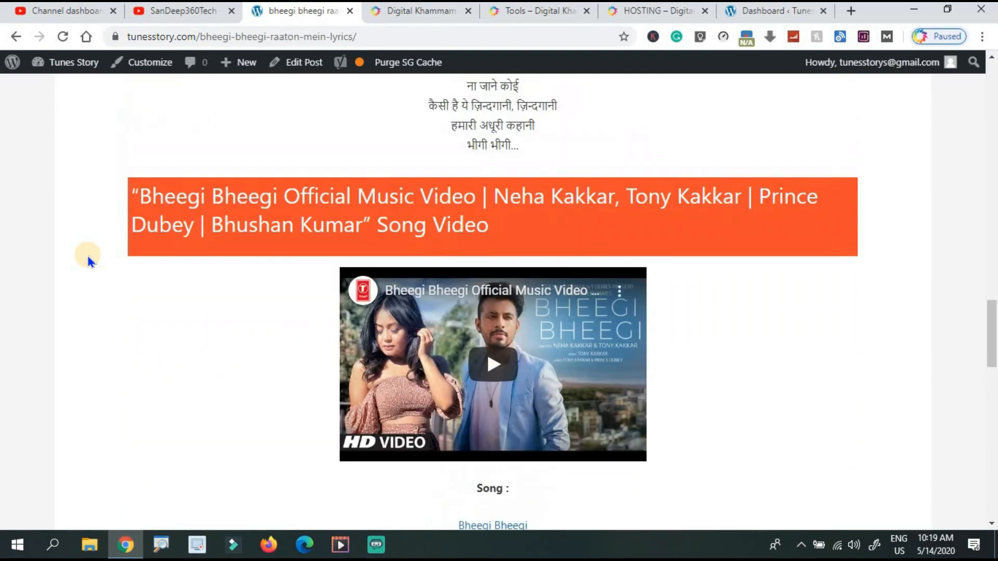
Step: Review the post's introduction, second cover image, song info table and Hindi lyrics once more
{"action": "scroll", "coordinate": [88, 260], "scroll_direction": "up", "scroll_amount": 5}
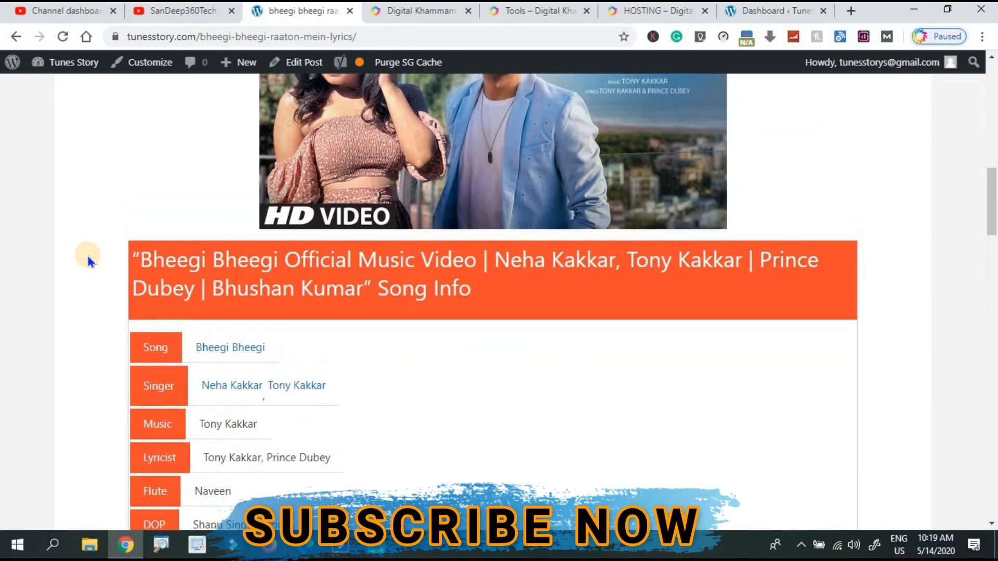
{"action": "scroll", "coordinate": [88, 260], "scroll_direction": "down", "scroll_amount": 3}
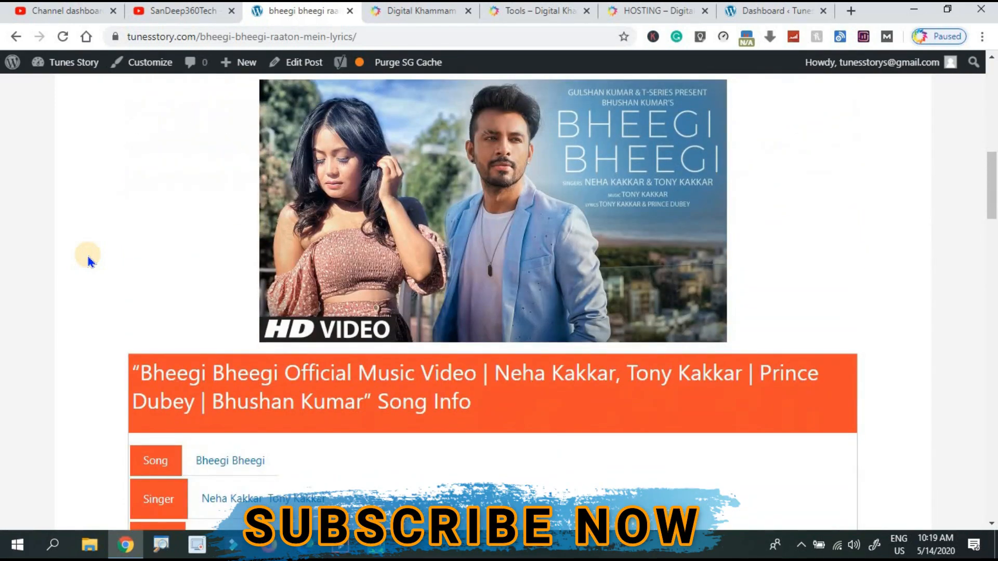
{"action": "scroll", "coordinate": [88, 260], "scroll_direction": "up", "scroll_amount": 5}
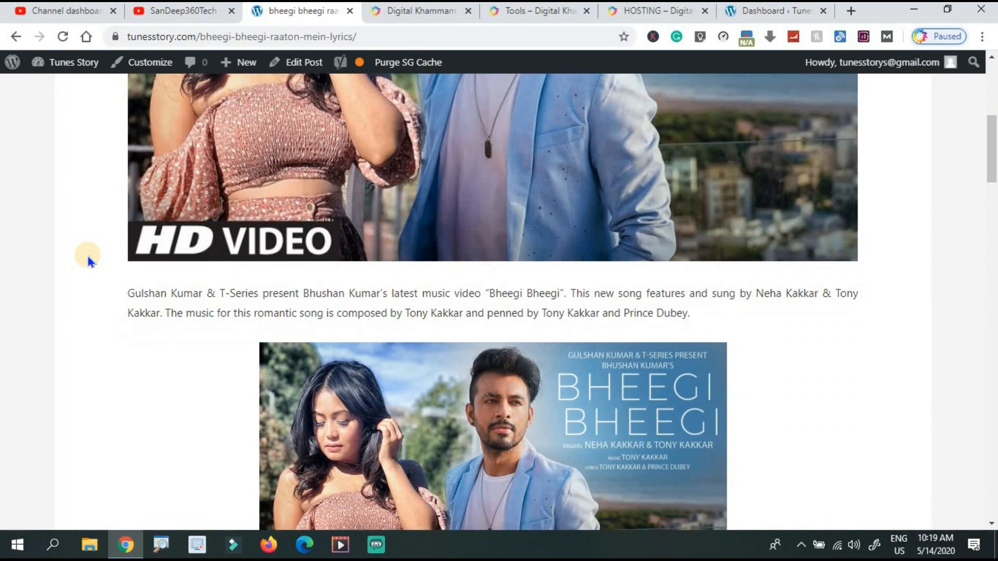
{"action": "scroll", "coordinate": [89, 260], "scroll_direction": "down", "scroll_amount": 5}
{"action": "scroll", "coordinate": [88, 259], "scroll_direction": "down", "scroll_amount": 6}
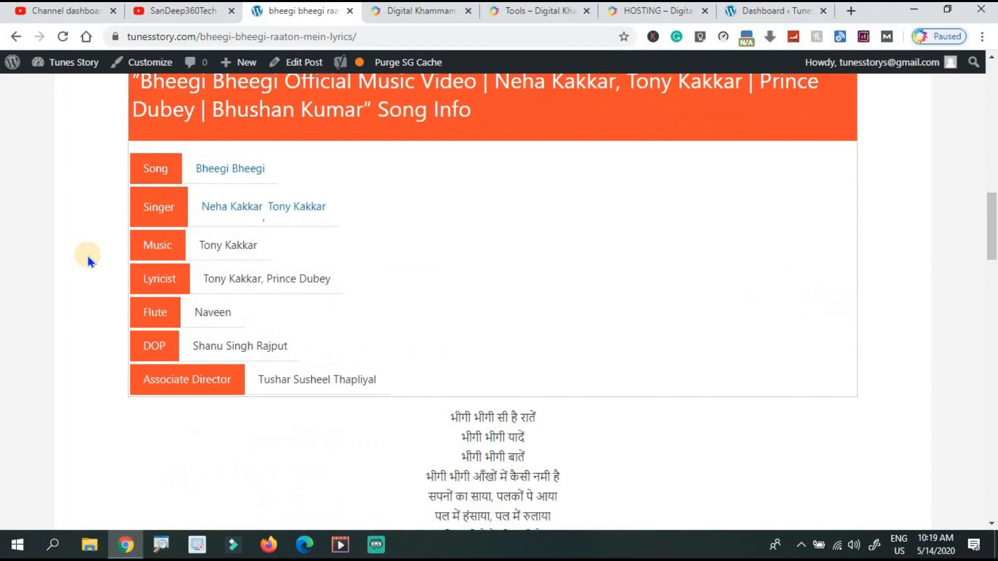
{"action": "scroll", "coordinate": [87, 260], "scroll_direction": "down", "scroll_amount": 7}
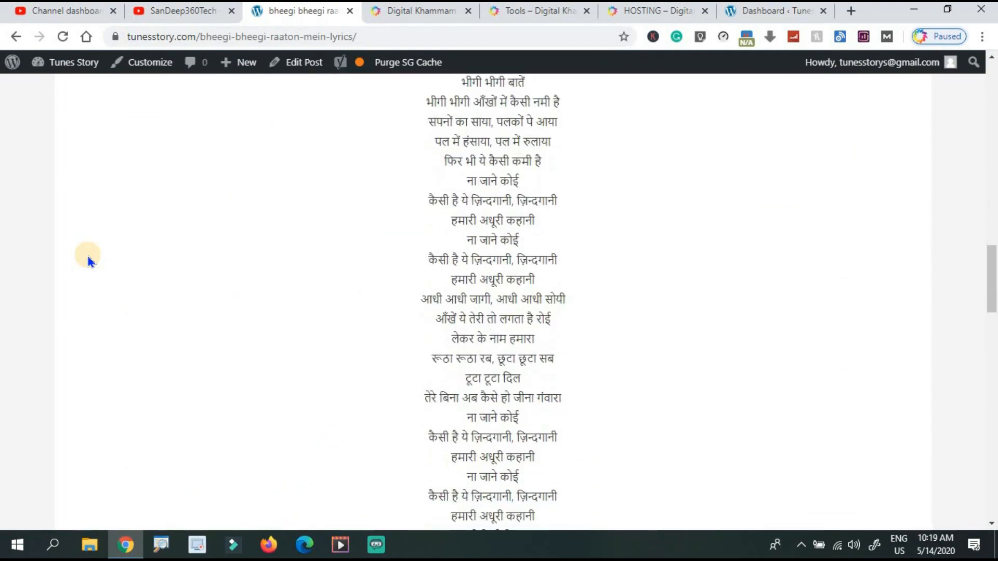
{"action": "scroll", "coordinate": [87, 260], "scroll_direction": "down", "scroll_amount": 2}
{"action": "scroll", "coordinate": [88, 260], "scroll_direction": "up", "scroll_amount": 9}
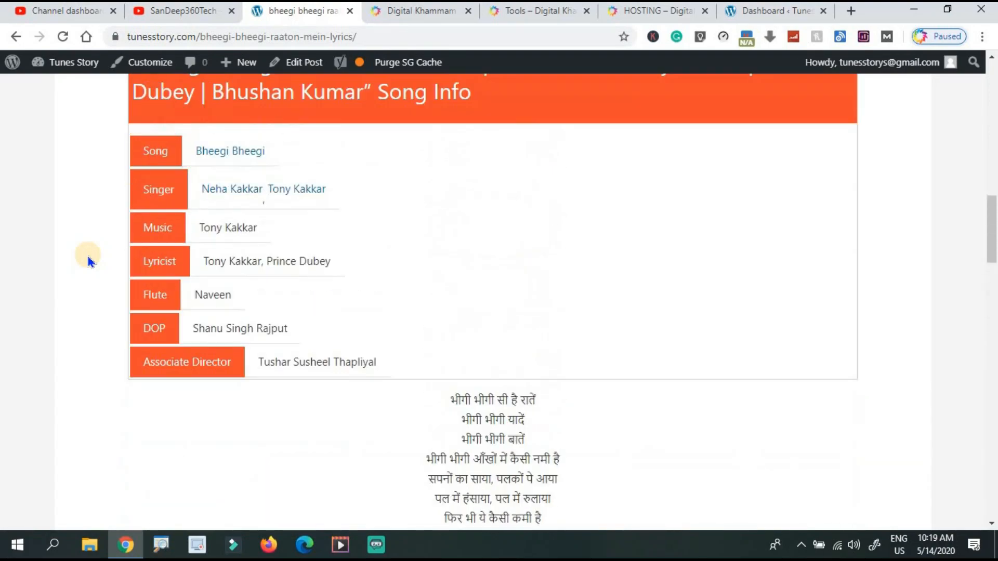
{"action": "scroll", "coordinate": [88, 259], "scroll_direction": "up", "scroll_amount": 10}
{"action": "scroll", "coordinate": [88, 259], "scroll_direction": "down", "scroll_amount": 8}
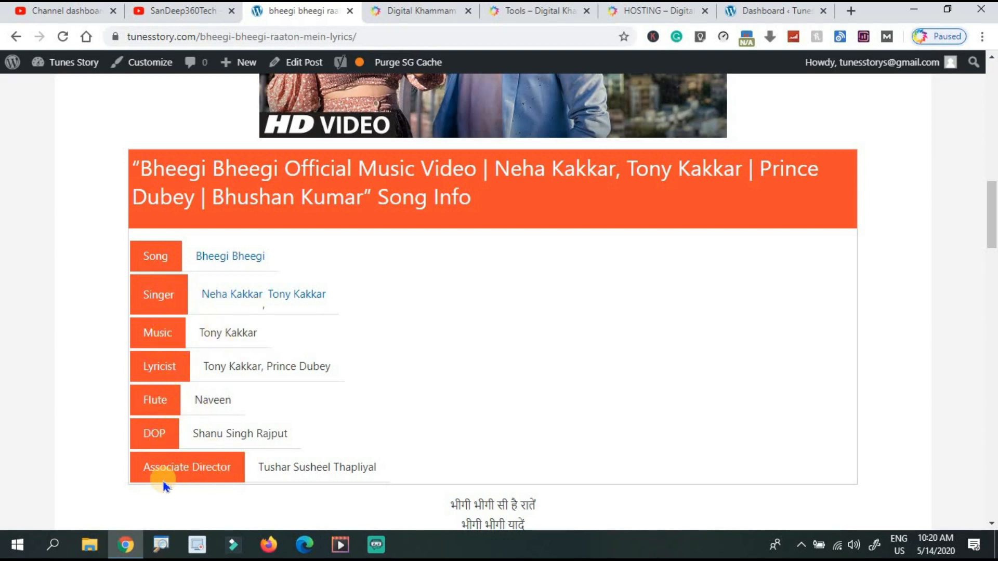
Step: Examine the lyrics, song video section and closing credits down to the comment form, and return to the post's beginning
{"action": "scroll", "coordinate": [163, 486], "scroll_direction": "down", "scroll_amount": 5}
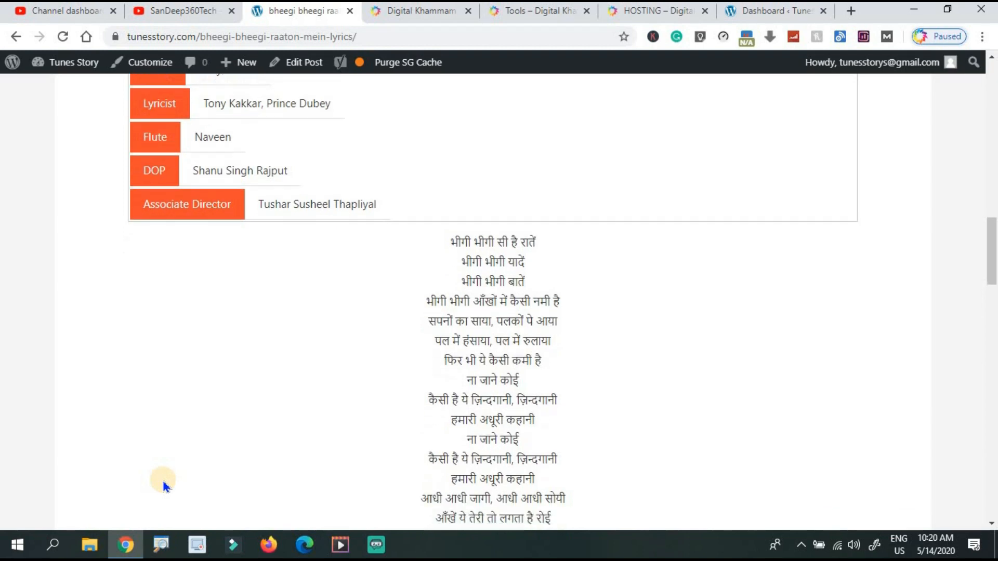
{"action": "scroll", "coordinate": [279, 374], "scroll_direction": "down", "scroll_amount": 8}
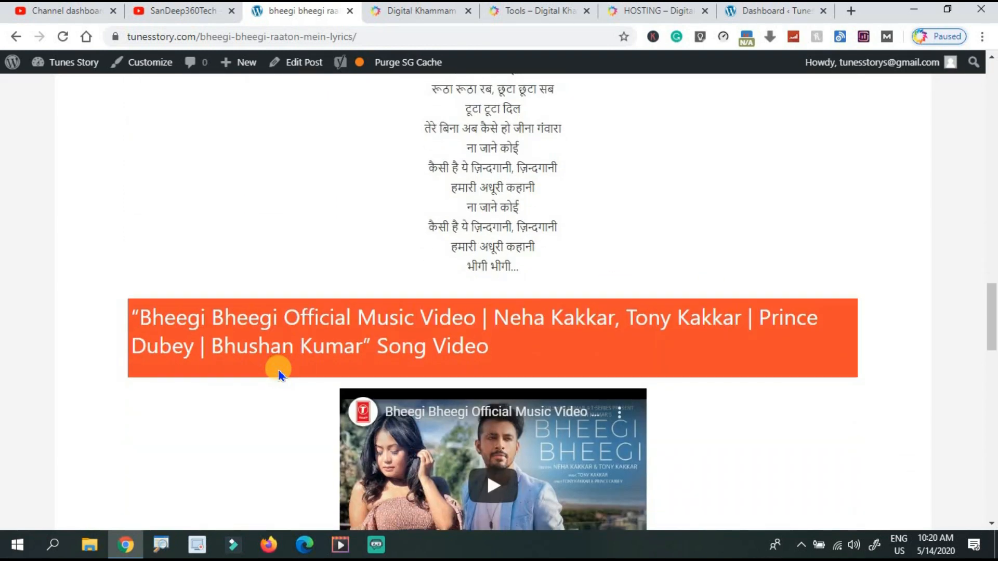
{"action": "scroll", "coordinate": [280, 374], "scroll_direction": "down", "scroll_amount": 1}
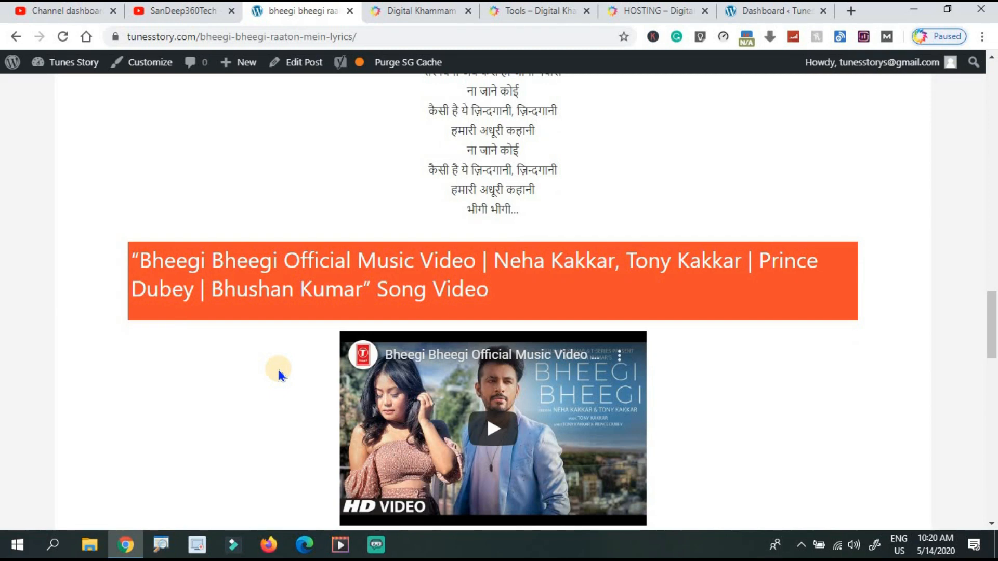
{"action": "scroll", "coordinate": [279, 374], "scroll_direction": "down", "scroll_amount": 3}
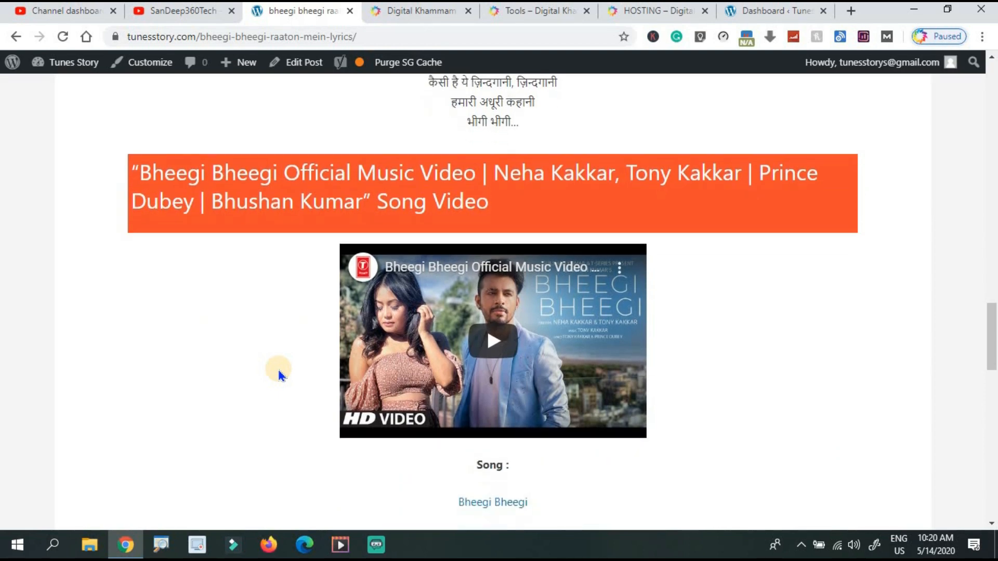
{"action": "scroll", "coordinate": [279, 374], "scroll_direction": "down", "scroll_amount": 3}
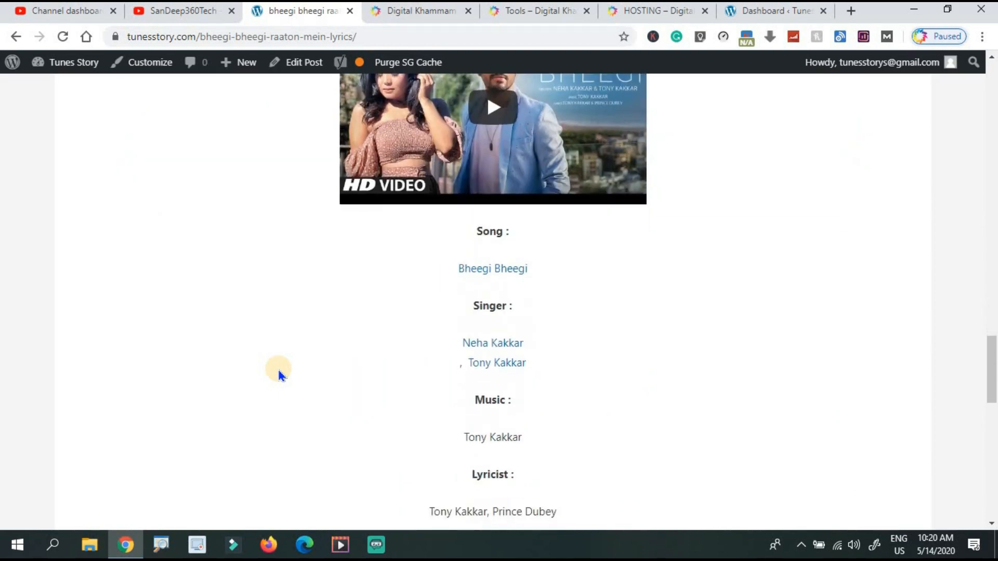
{"action": "scroll", "coordinate": [279, 374], "scroll_direction": "down", "scroll_amount": 5}
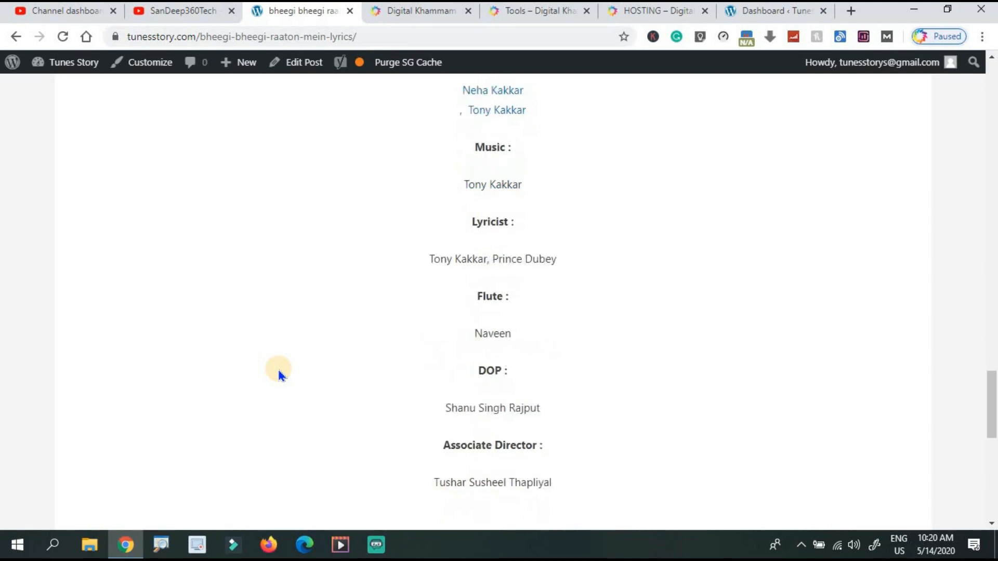
{"action": "scroll", "coordinate": [279, 375], "scroll_direction": "down", "scroll_amount": 3}
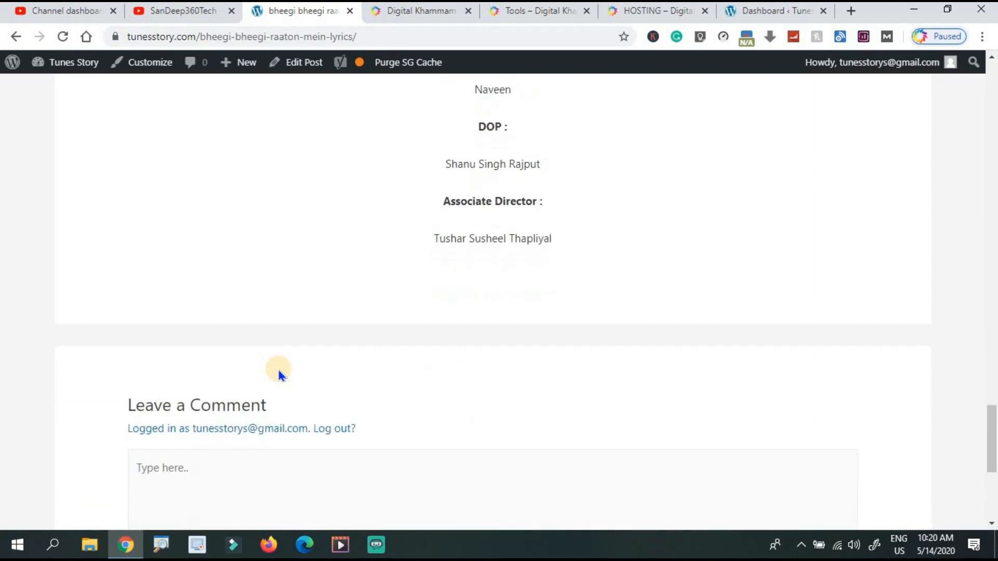
{"action": "scroll", "coordinate": [279, 375], "scroll_direction": "up", "scroll_amount": 20}
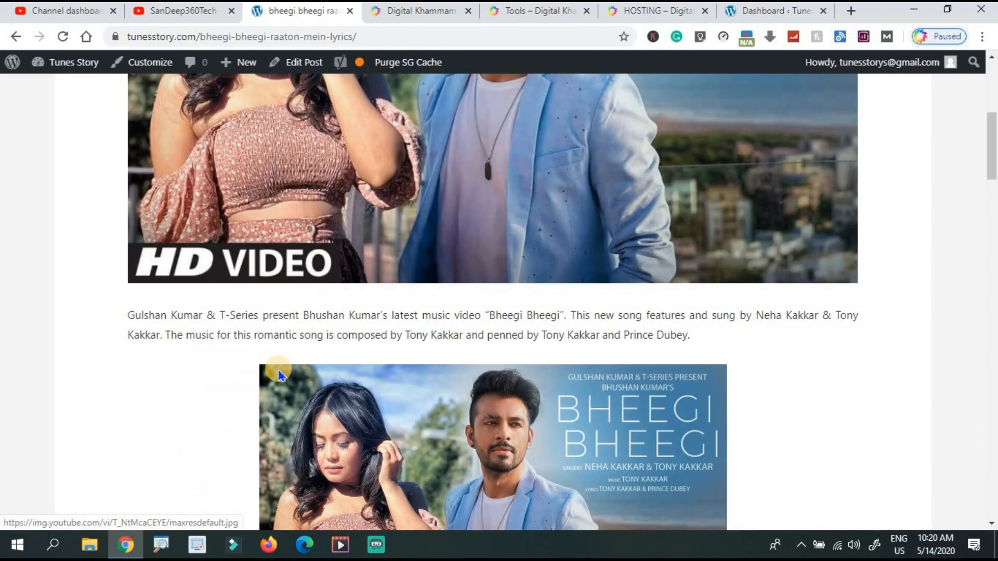
{"action": "scroll", "coordinate": [279, 374], "scroll_direction": "up", "scroll_amount": 6}
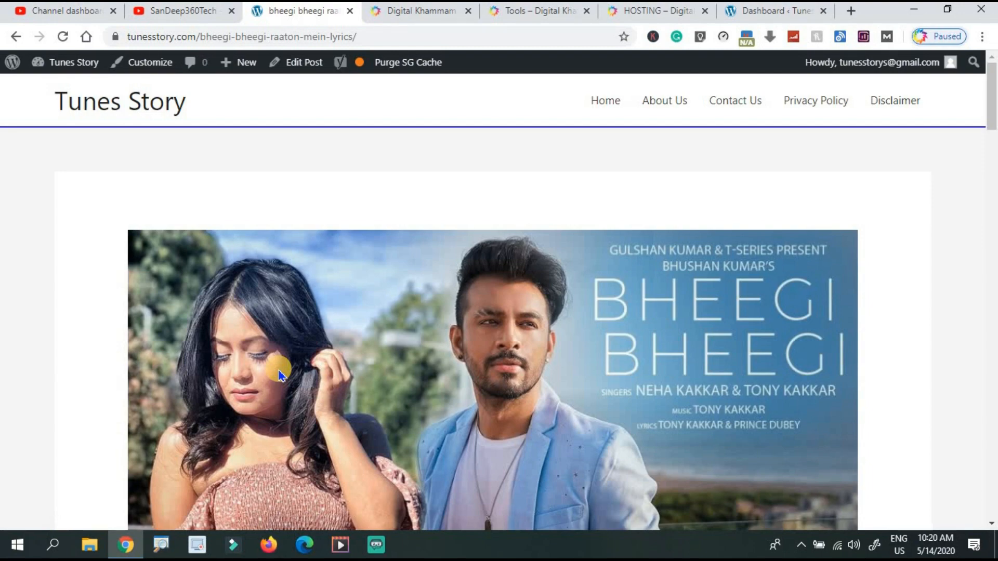
Step: Open the Free Song Lyrics Creator Tool from the Digital Khammam Tools page and display its lyrics post generator form
{"action": "left_click", "coordinate": [399, 16]}
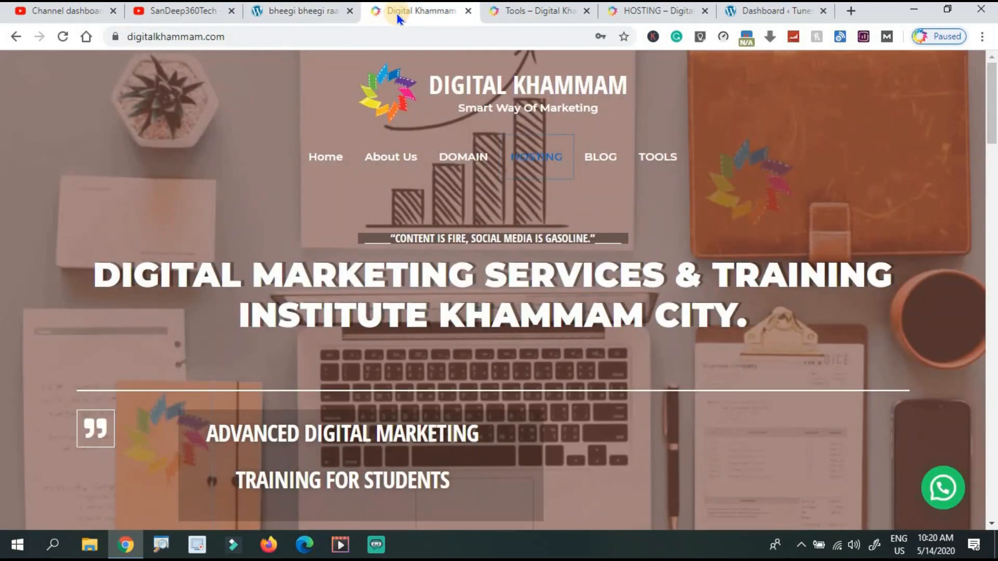
{"action": "left_click", "coordinate": [500, 21]}
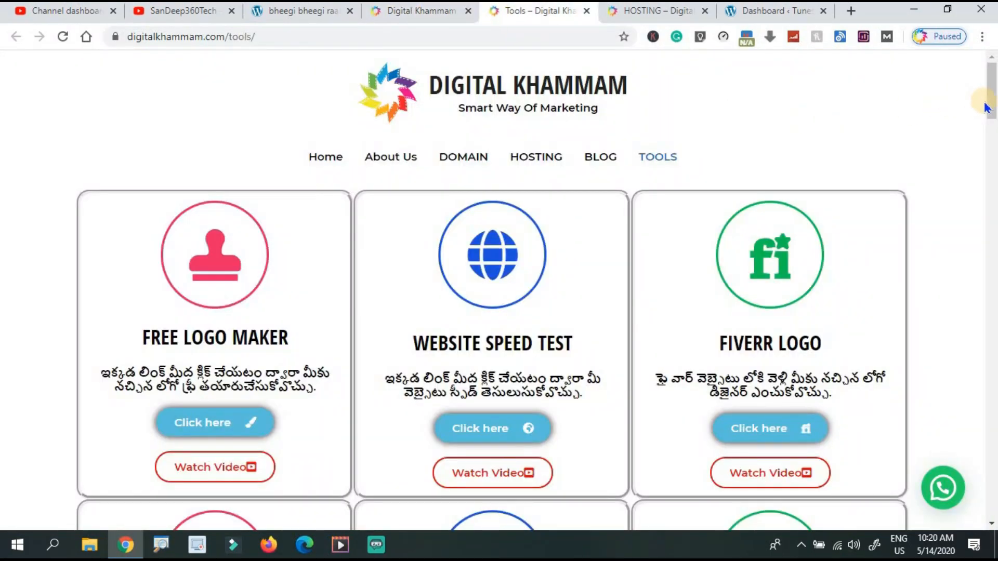
{"action": "left_click_drag", "start_coordinate": [992, 108], "coordinate": [990, 490]}
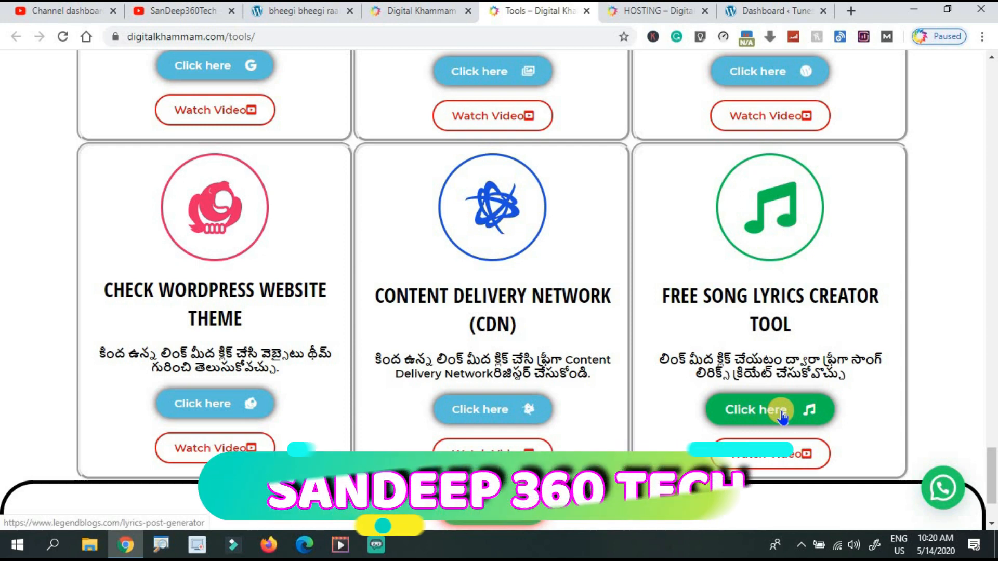
{"action": "left_click", "coordinate": [782, 415]}
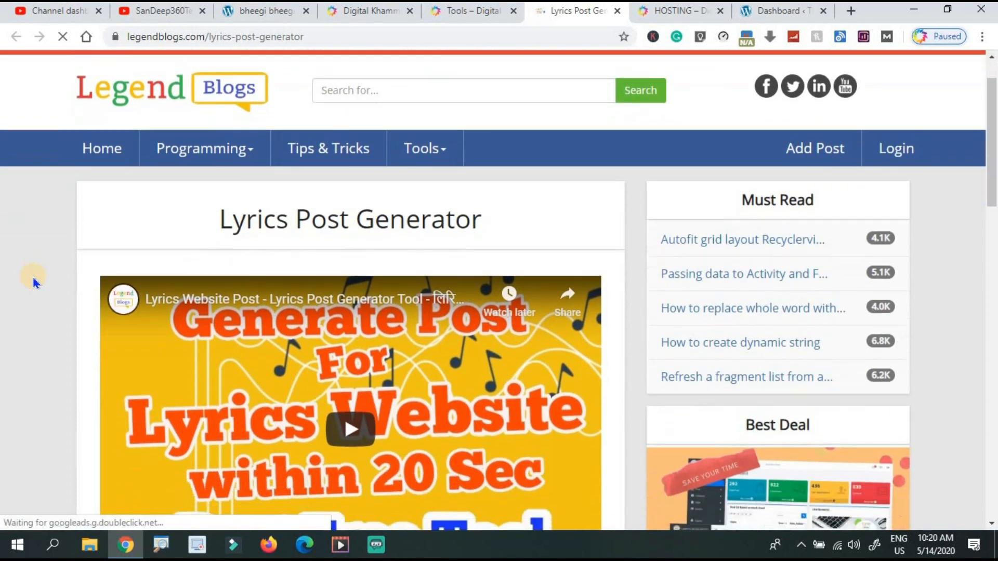
{"action": "scroll", "coordinate": [7, 504], "scroll_direction": "down", "scroll_amount": 4}
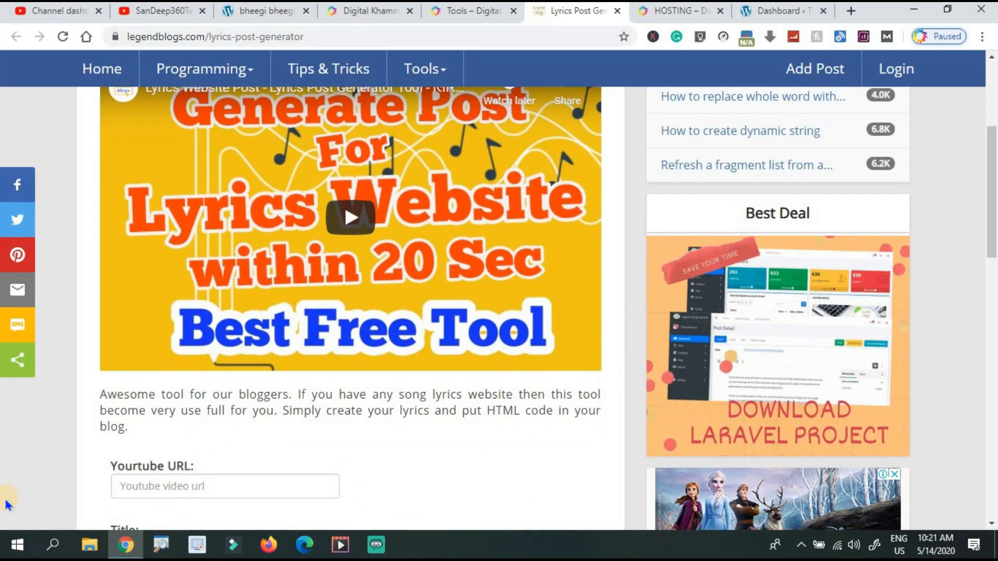
{"action": "scroll", "coordinate": [7, 504], "scroll_direction": "down", "scroll_amount": 4}
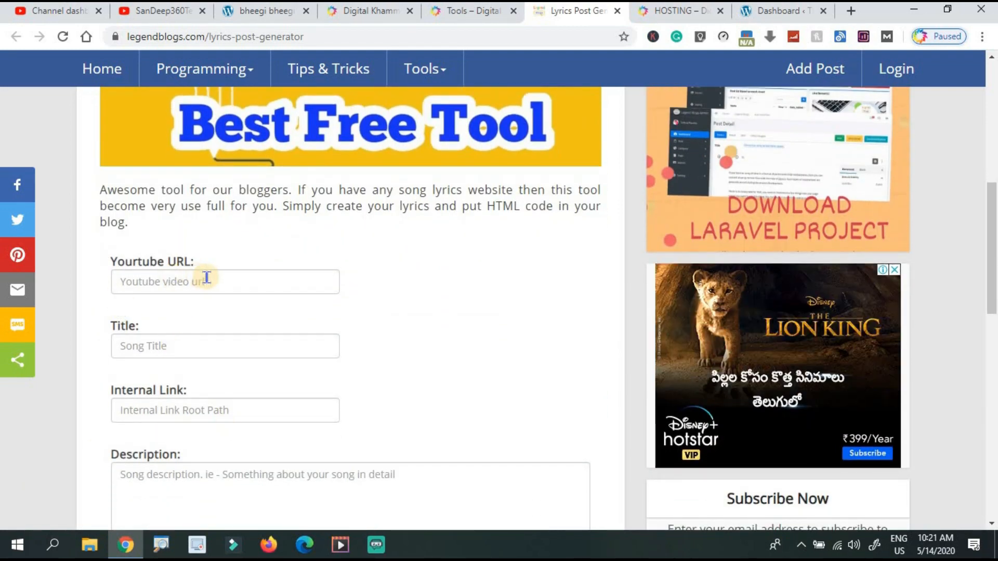
{"action": "scroll", "coordinate": [210, 280], "scroll_direction": "down", "scroll_amount": 2}
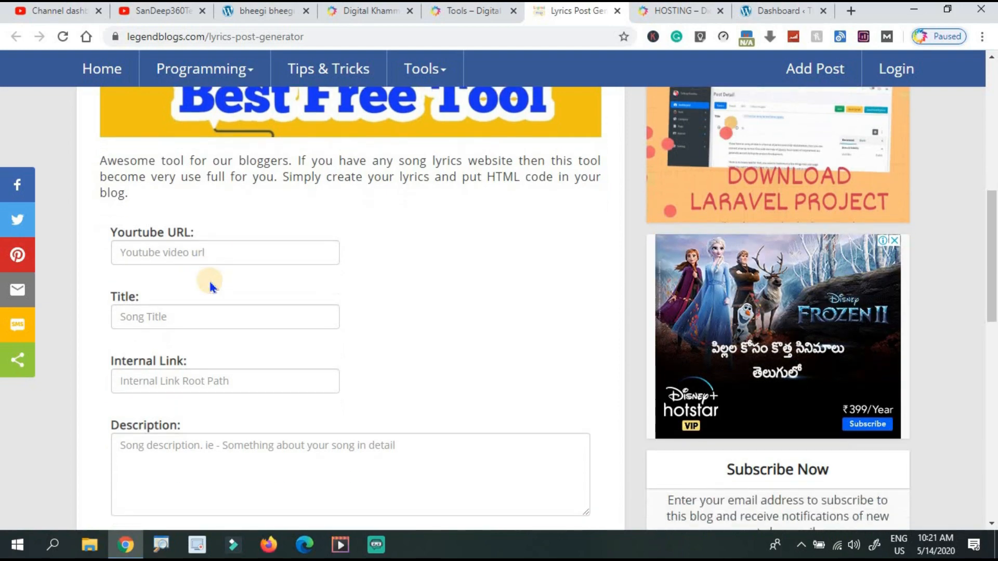
Step: Examine the lyrics post generator form's fields, from the YouTube URL and title through song information and lyrics
{"action": "scroll", "coordinate": [209, 280], "scroll_direction": "up", "scroll_amount": 1}
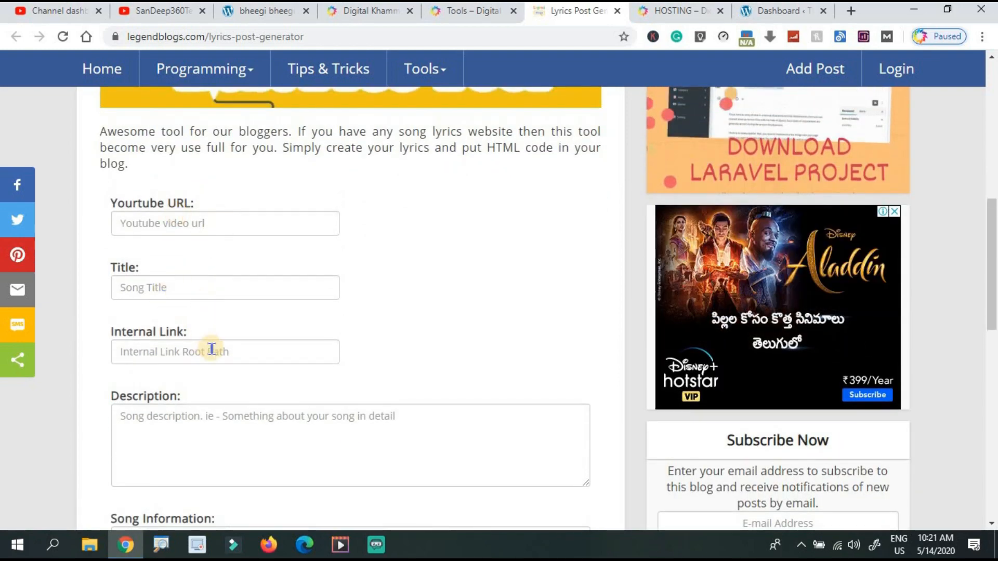
{"action": "scroll", "coordinate": [206, 431], "scroll_direction": "down", "scroll_amount": 2}
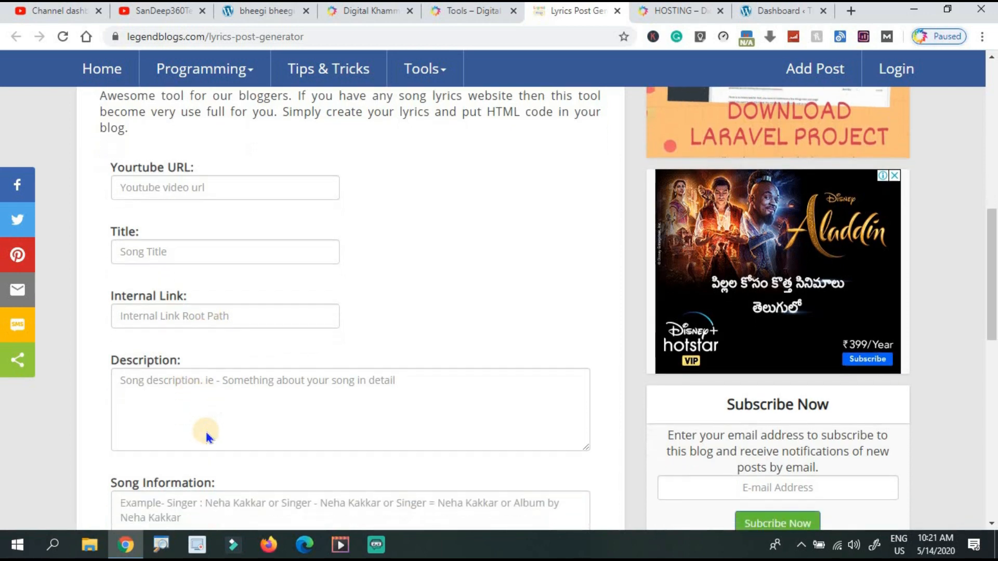
{"action": "scroll", "coordinate": [207, 430], "scroll_direction": "down", "scroll_amount": 2}
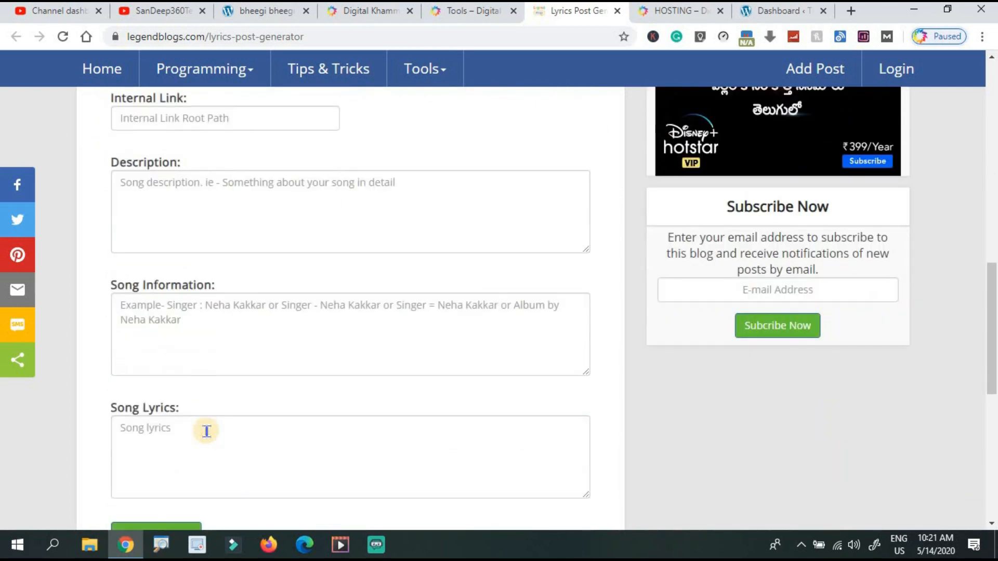
{"action": "scroll", "coordinate": [207, 431], "scroll_direction": "down", "scroll_amount": 1}
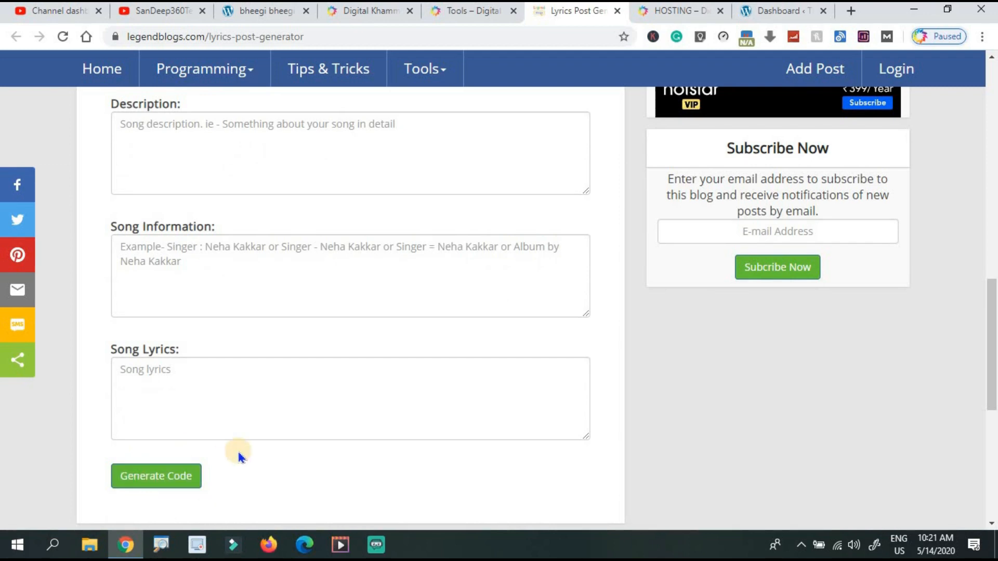
{"action": "scroll", "coordinate": [239, 456], "scroll_direction": "up", "scroll_amount": 5}
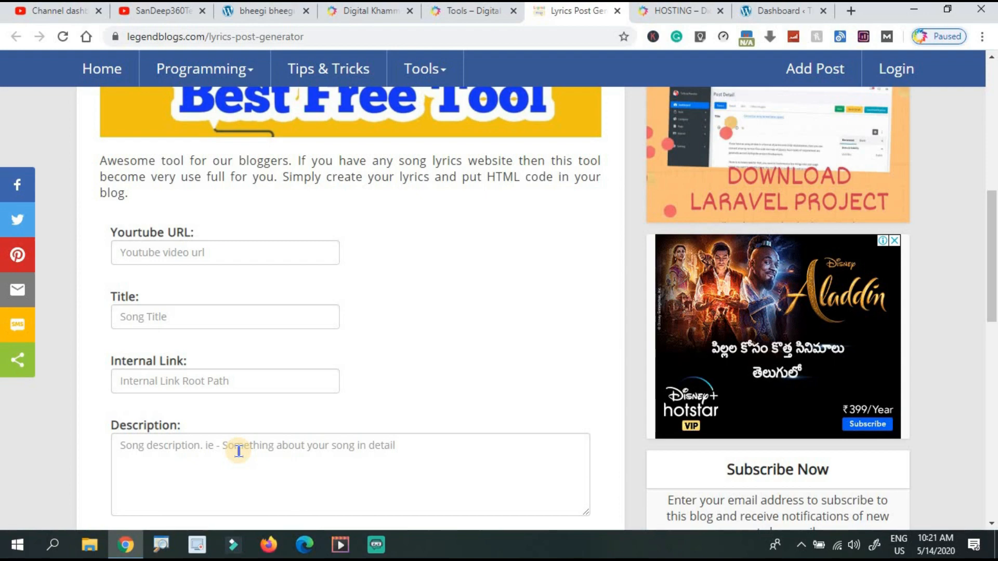
Step: Switch to YouTube and open the RINGTONE video by Desi Music Factory from the trending music list
{"action": "left_click", "coordinate": [178, 11]}
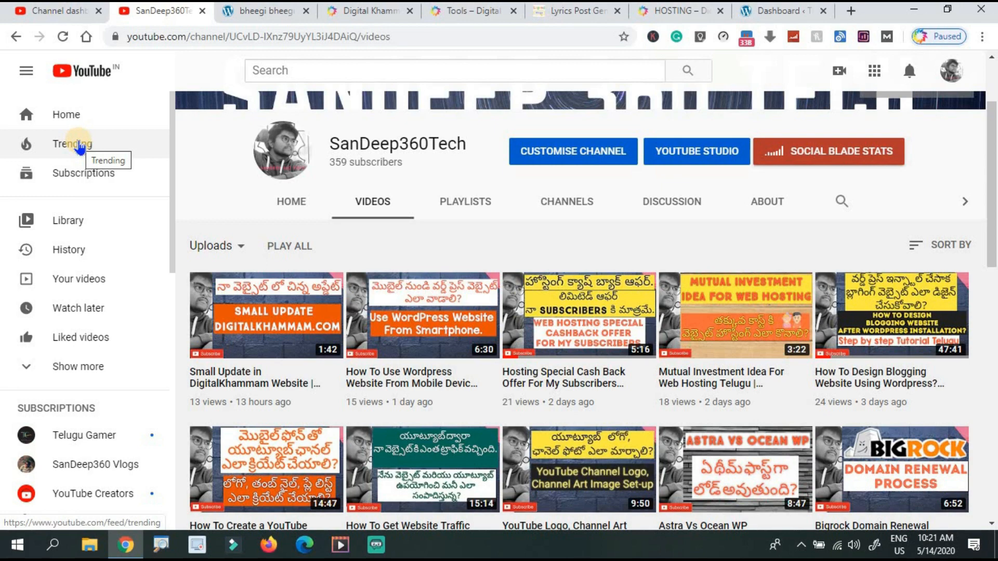
{"action": "left_click", "coordinate": [79, 146]}
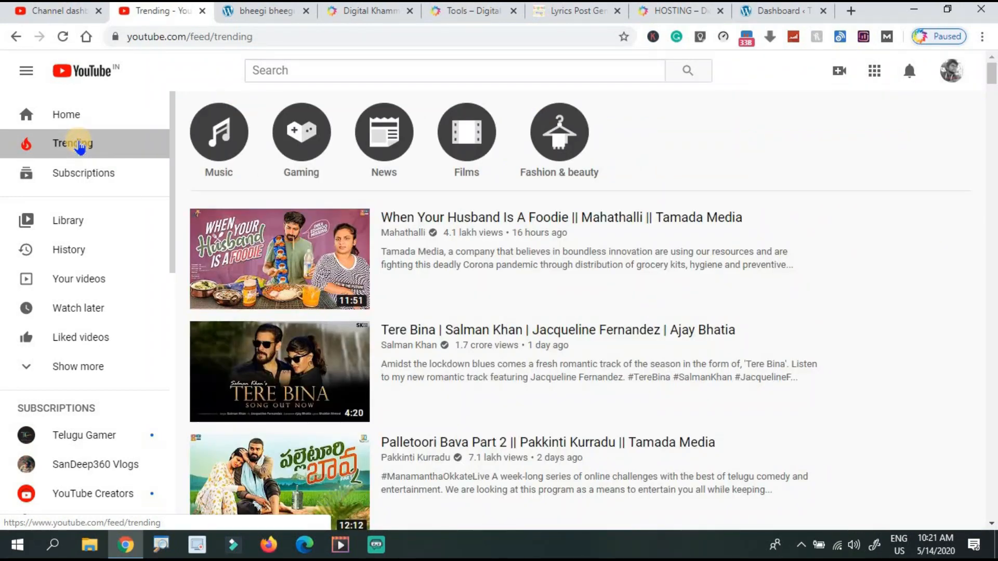
{"action": "left_click", "coordinate": [224, 157]}
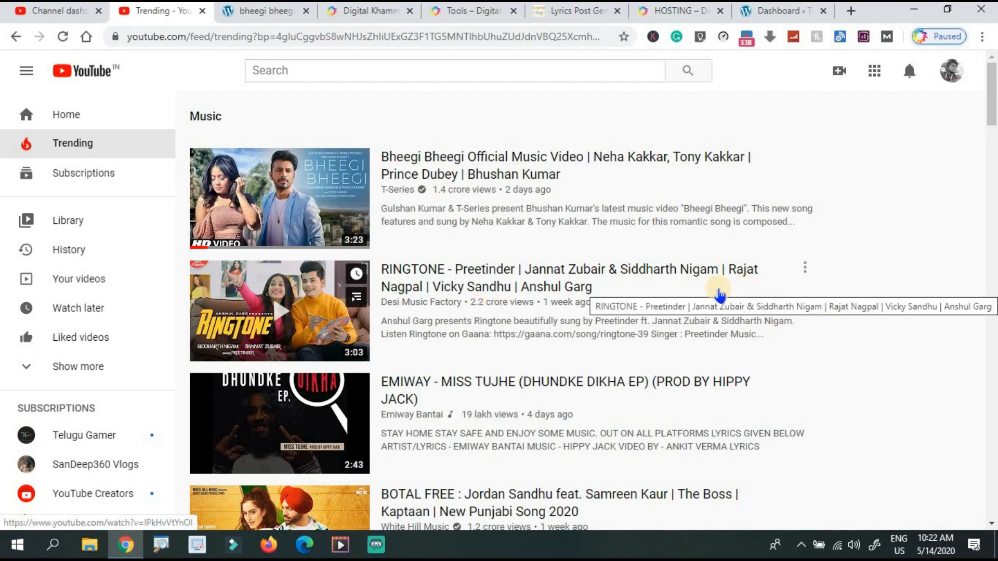
{"action": "left_click", "coordinate": [506, 295]}
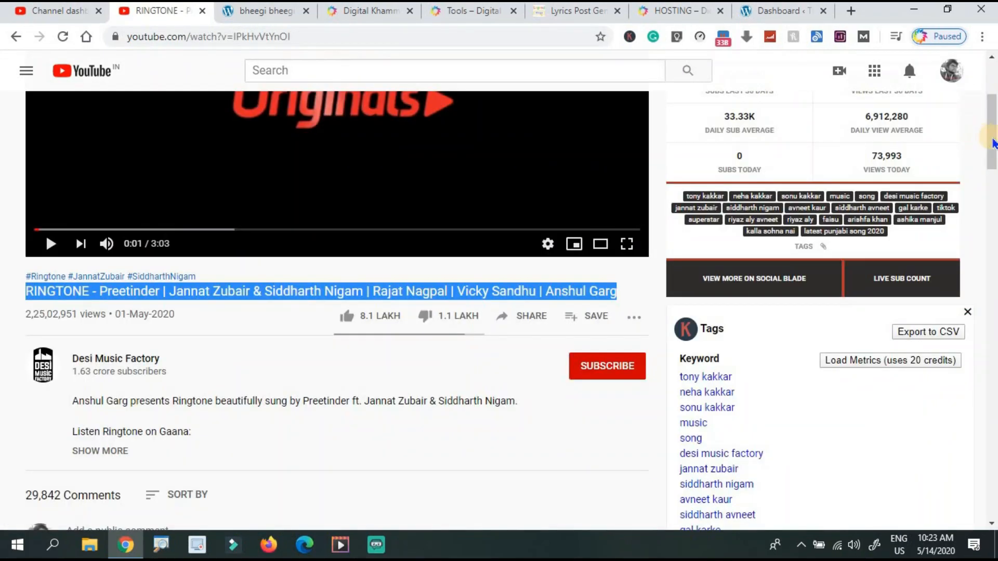
Step: Copy the RINGTONE video's web address into the YouTube URL field of the lyrics post generator
{"action": "left_click_drag", "start_coordinate": [993, 143], "coordinate": [993, 112]}
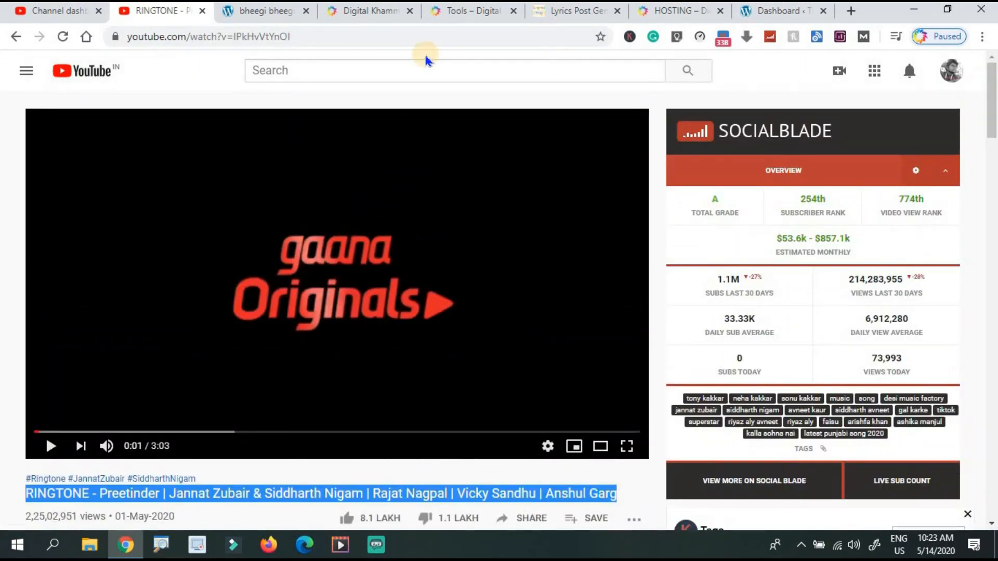
{"action": "left_click", "coordinate": [362, 35]}
{"action": "key", "text": "ctrl+c"}
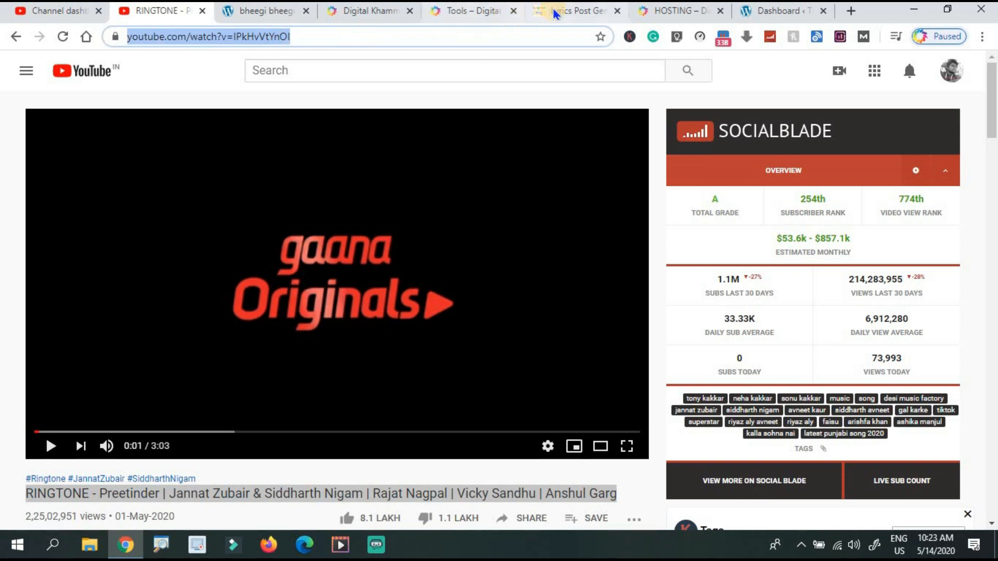
{"action": "left_click", "coordinate": [572, 11]}
{"action": "left_click", "coordinate": [235, 253]}
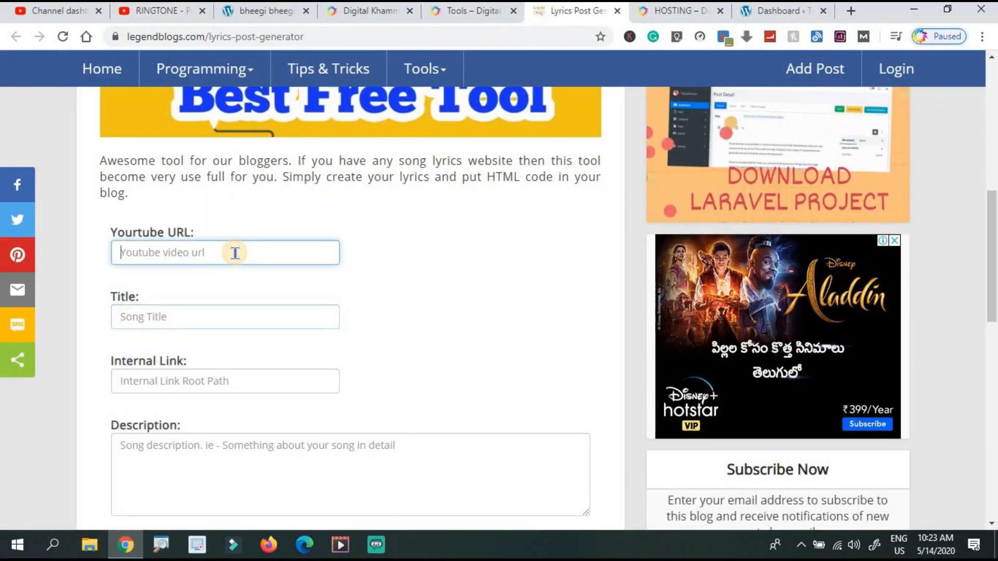
{"action": "key", "text": "ctrl+v"}
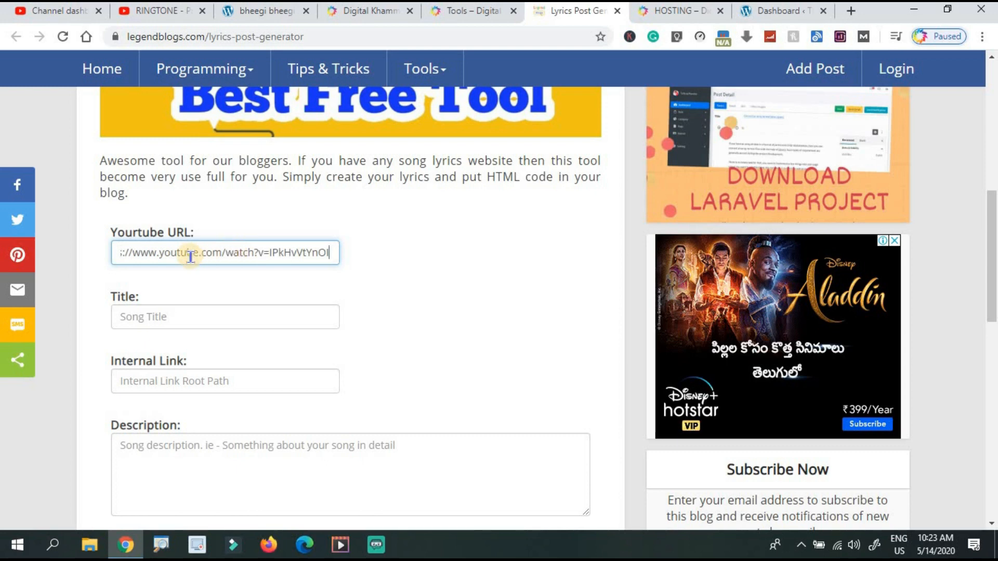
Step: Copy the full RINGTONE video title from YouTube into the generator's Title field
{"action": "left_click", "coordinate": [172, 21]}
{"action": "key", "text": "ctrl+l"}
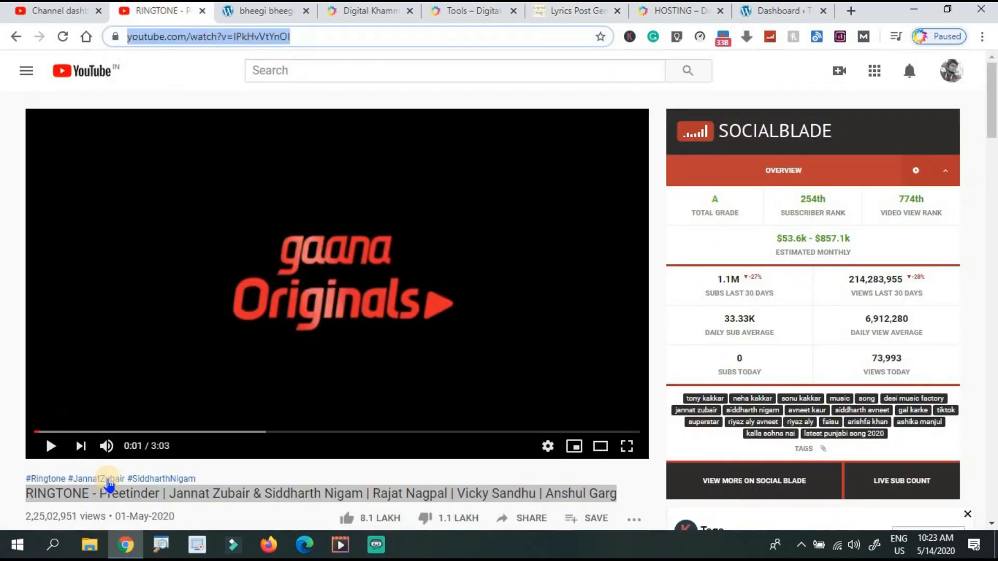
{"action": "left_click", "coordinate": [5, 488]}
{"action": "left_click_drag", "start_coordinate": [20, 498], "coordinate": [265, 517]}
{"action": "left_click", "coordinate": [265, 518]}
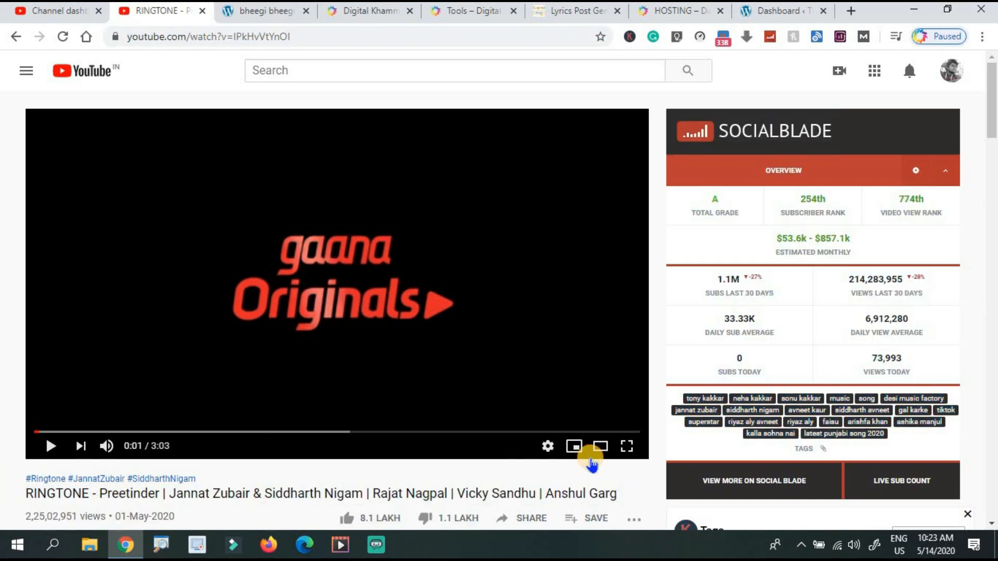
{"action": "left_click_drag", "start_coordinate": [619, 488], "coordinate": [31, 496]}
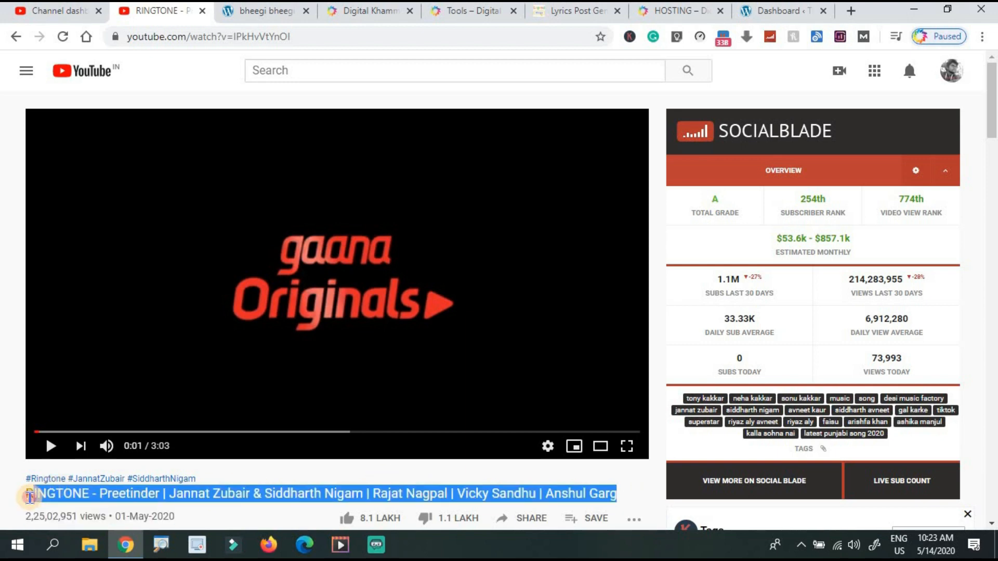
{"action": "right_click", "coordinate": [30, 497]}
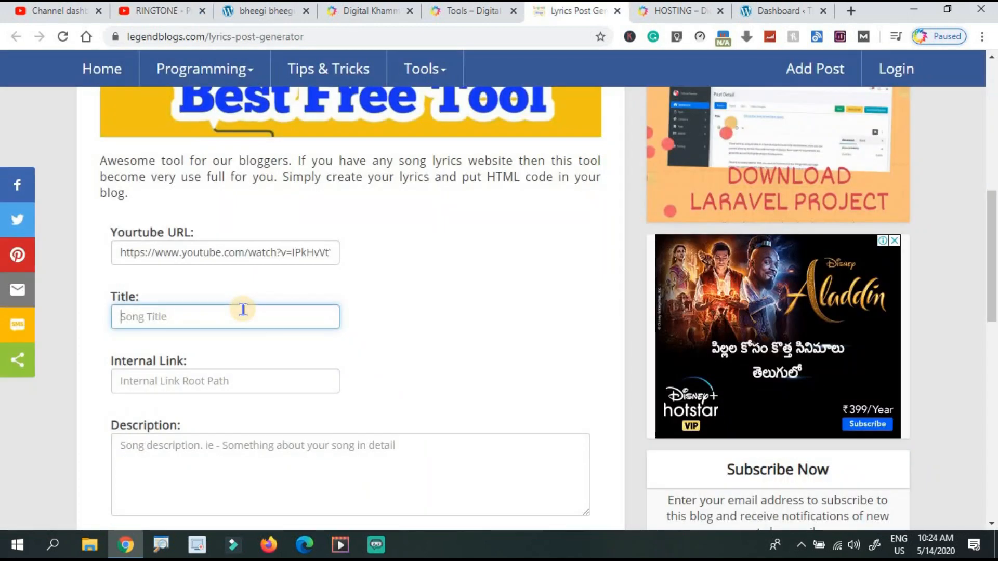
{"action": "key", "text": "ctrl+v"}
{"action": "left_click", "coordinate": [254, 375]}
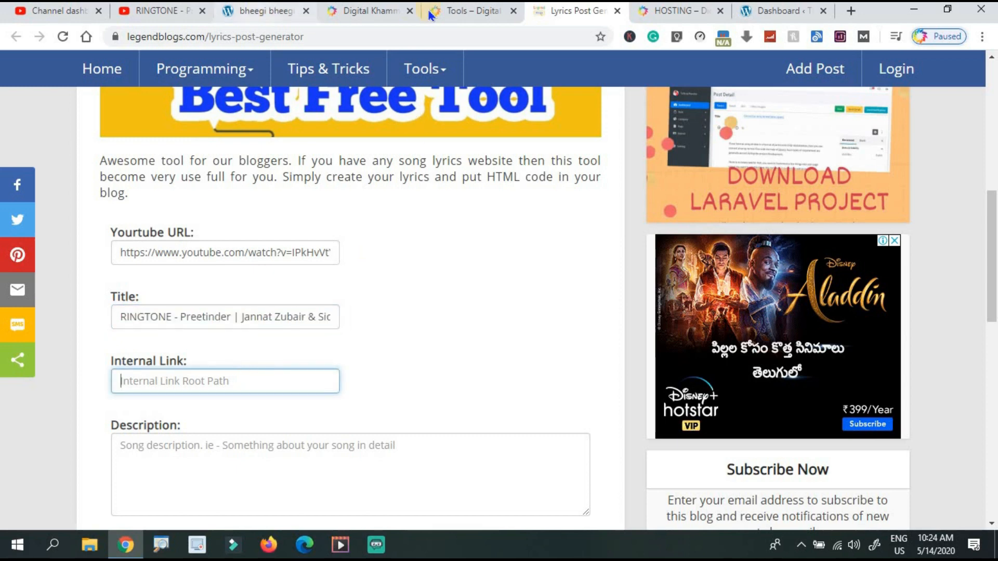
{"action": "left_click", "coordinate": [250, 11]}
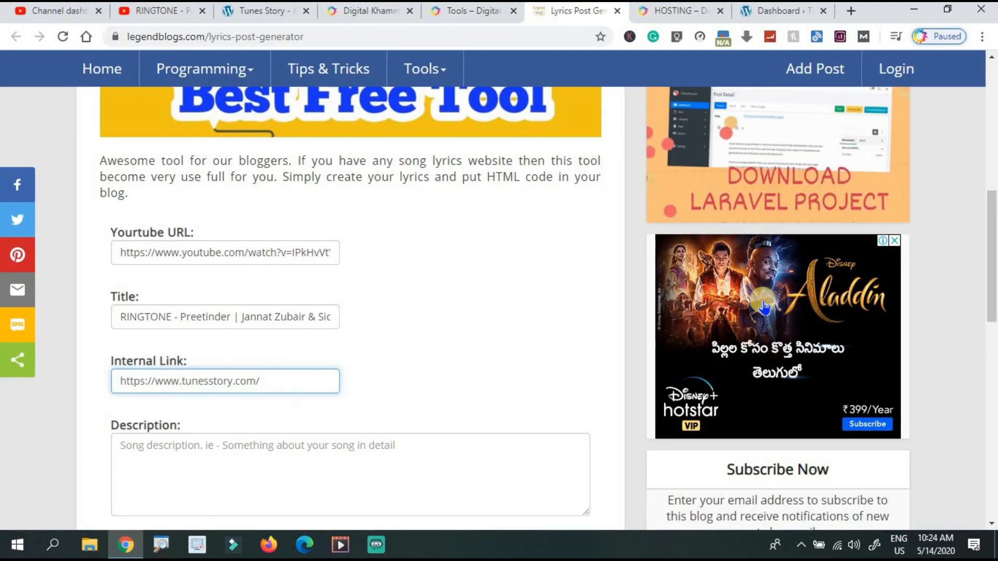
{"action": "left_click_drag", "start_coordinate": [991, 286], "coordinate": [995, 310]}
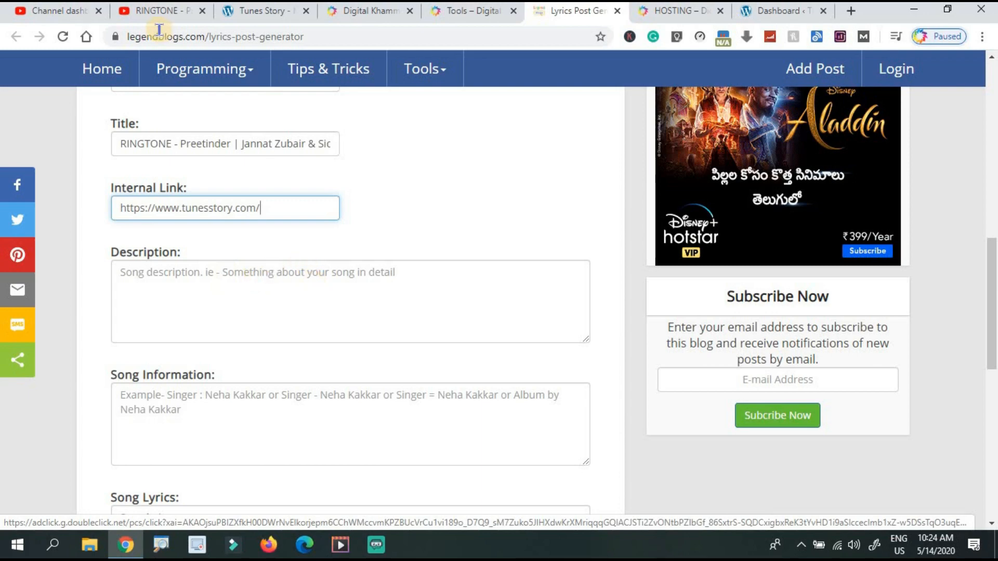
Step: Expand the YouTube video description and copy its opening sentence presenting Ringtone into the generator's Description field
{"action": "left_click", "coordinate": [146, 11]}
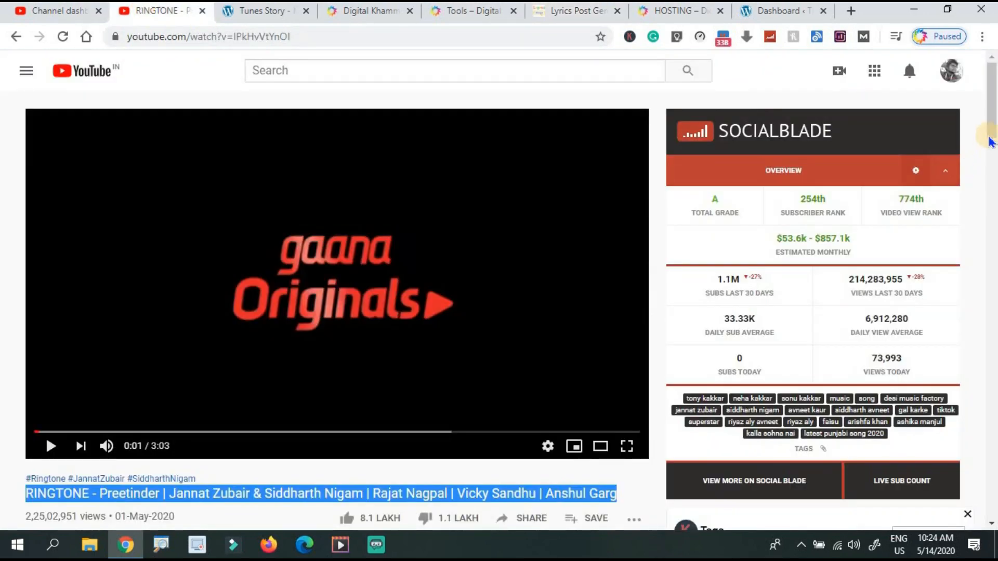
{"action": "left_click_drag", "start_coordinate": [993, 136], "coordinate": [993, 194]}
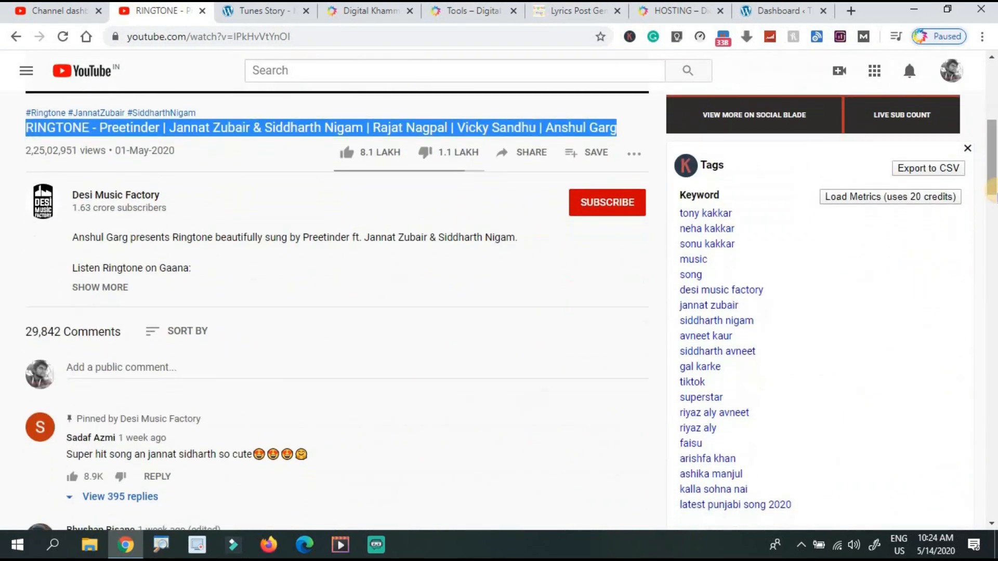
{"action": "left_click", "coordinate": [101, 288]}
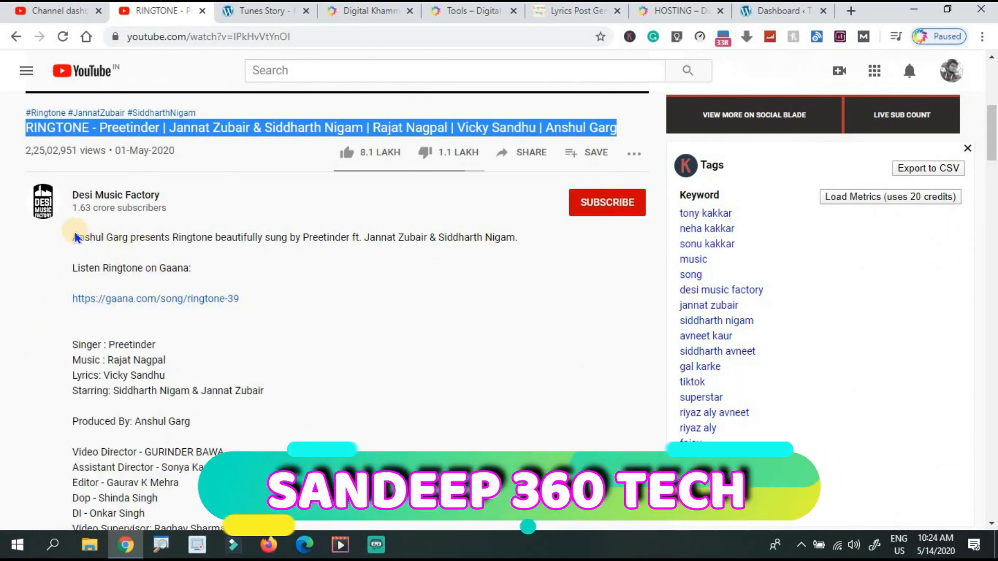
{"action": "left_click_drag", "start_coordinate": [73, 237], "coordinate": [514, 238]}
{"action": "key", "text": "ctrl+c"}
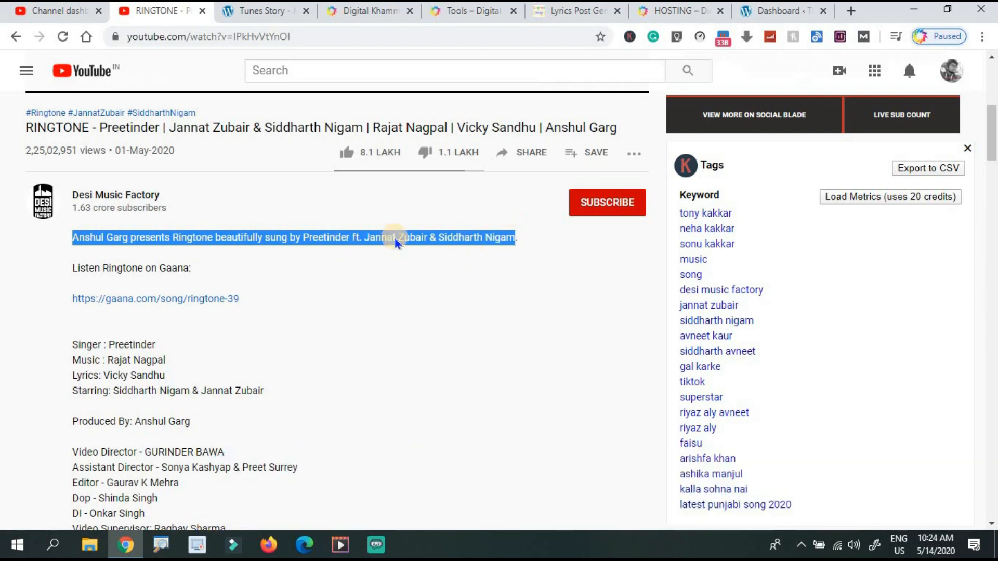
{"action": "left_click", "coordinate": [563, 12]}
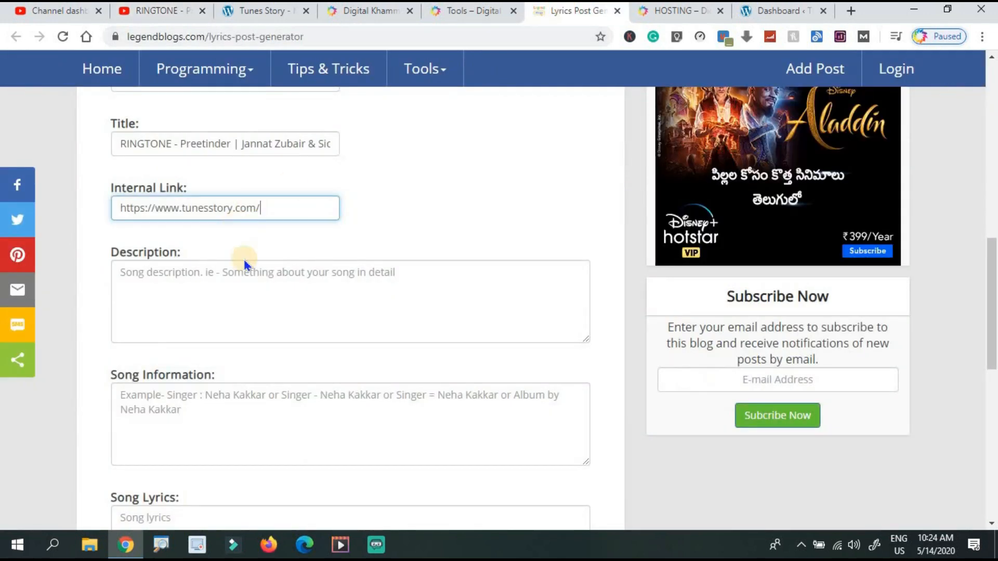
{"action": "left_click", "coordinate": [250, 286]}
{"action": "key", "text": "ctrl+v"}
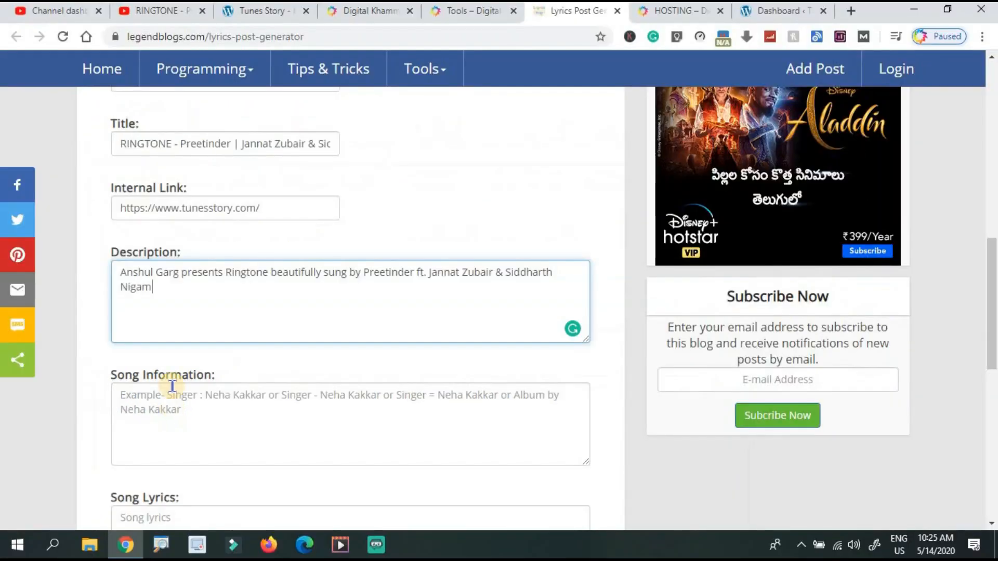
Step: Copy the credits from Singer through Digital Promotions in the video description into the generator's Song Information field
{"action": "left_click", "coordinate": [163, 11]}
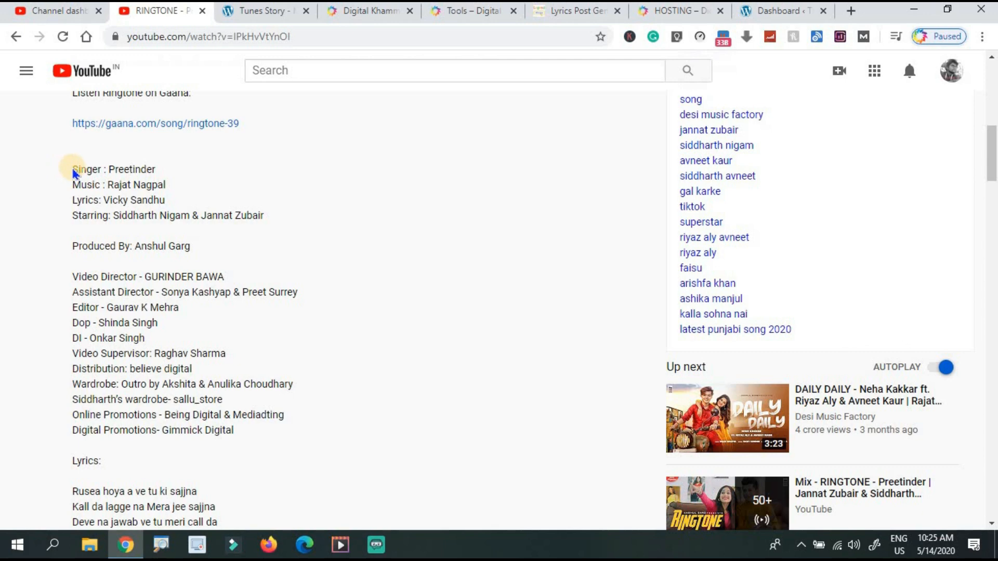
{"action": "left_click_drag", "start_coordinate": [73, 172], "coordinate": [234, 435]}
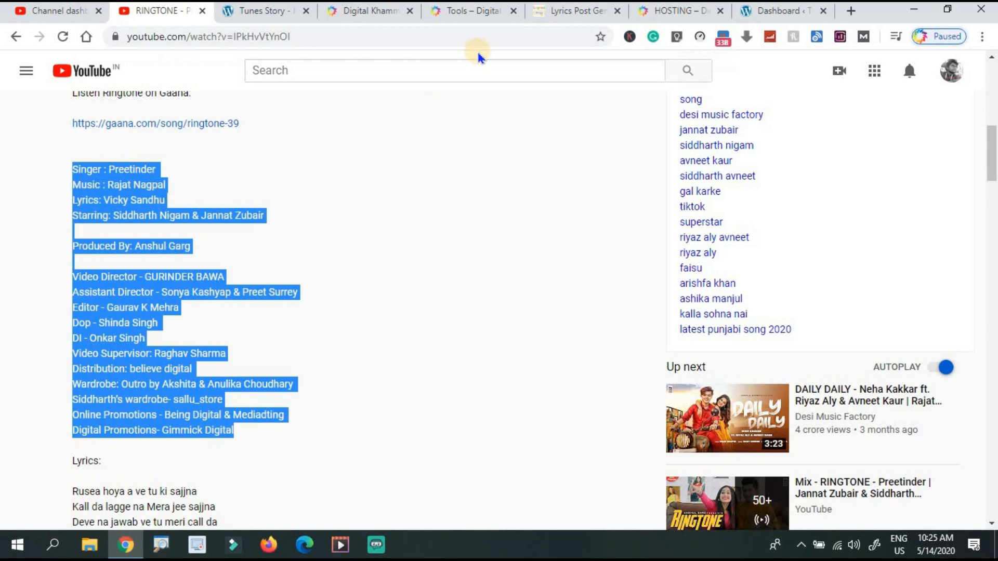
{"action": "left_click", "coordinate": [543, 16]}
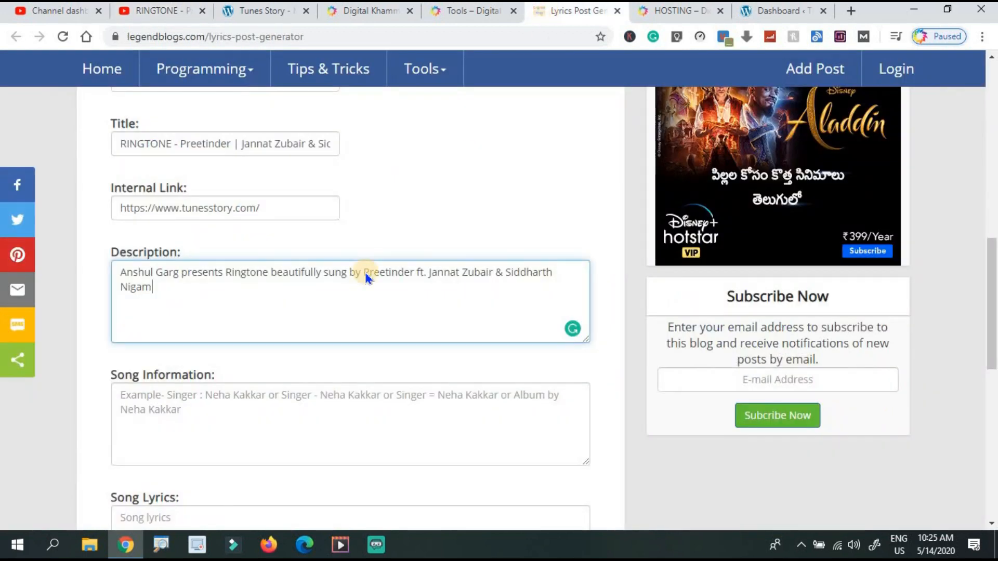
{"action": "left_click", "coordinate": [264, 412]}
{"action": "key", "text": "ctrl+v"}
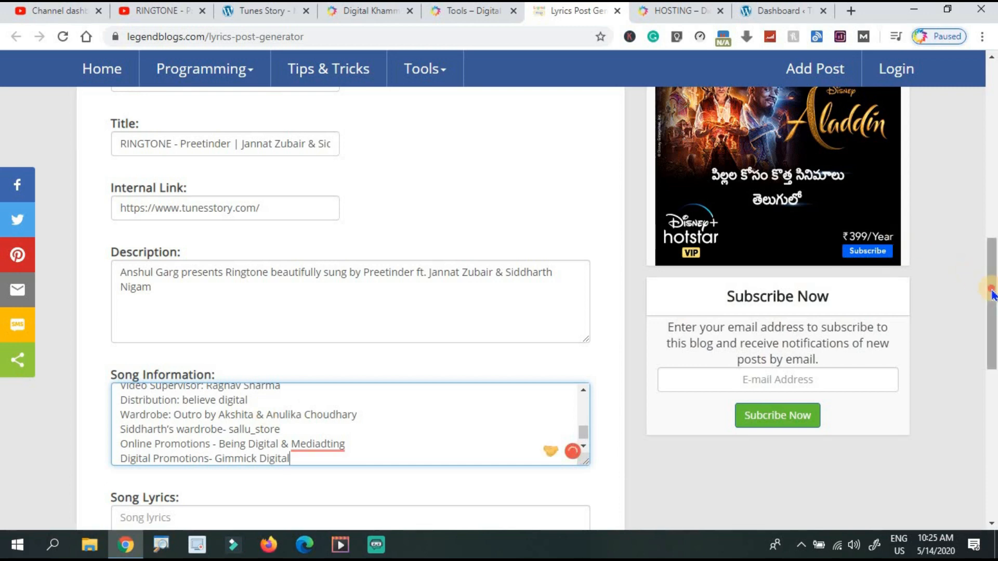
Step: Copy the full song lyrics from the YouTube video description into the generator's Song Lyrics field
{"action": "left_click_drag", "start_coordinate": [988, 289], "coordinate": [976, 350]}
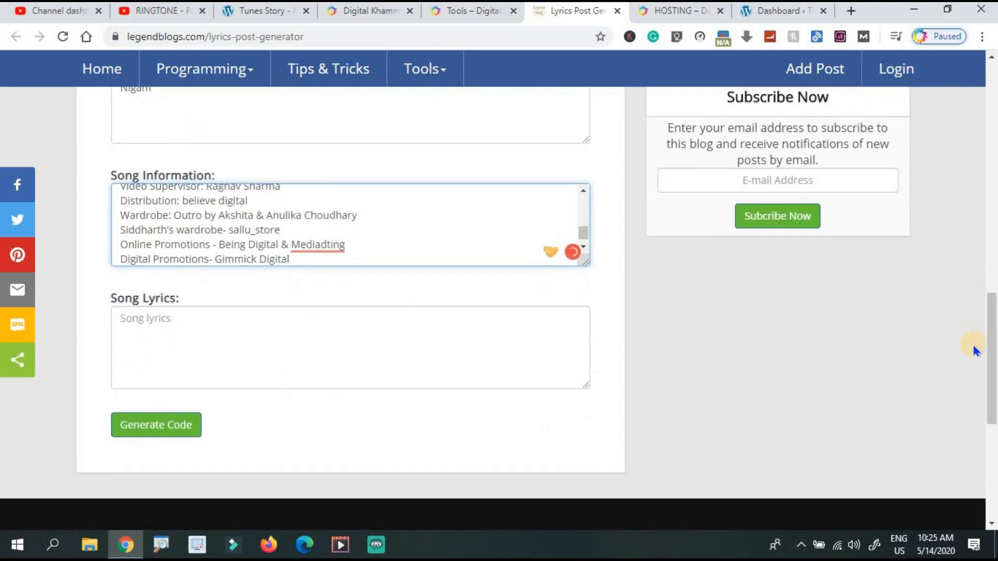
{"action": "left_click", "coordinate": [143, 10]}
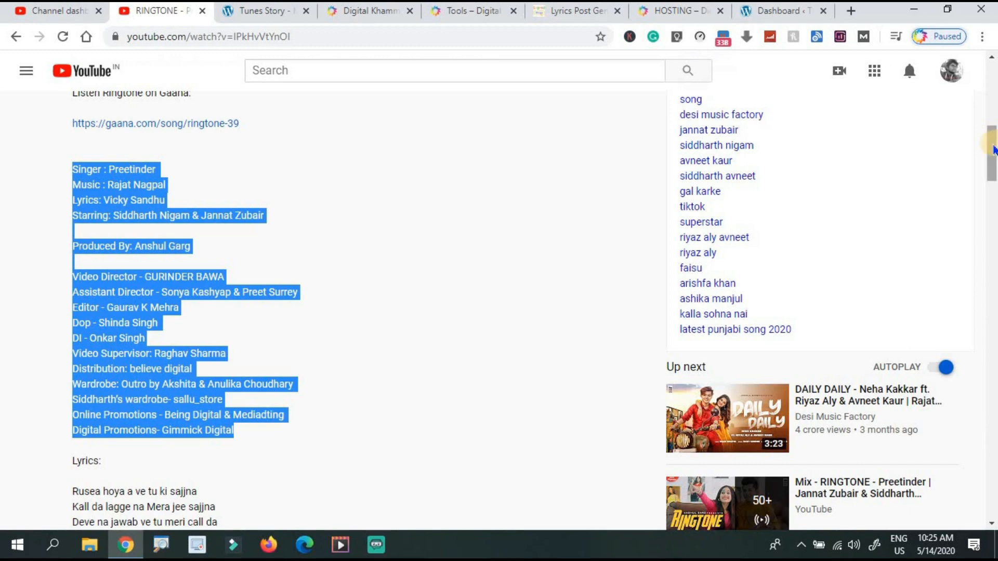
{"action": "left_click_drag", "start_coordinate": [993, 149], "coordinate": [992, 185]}
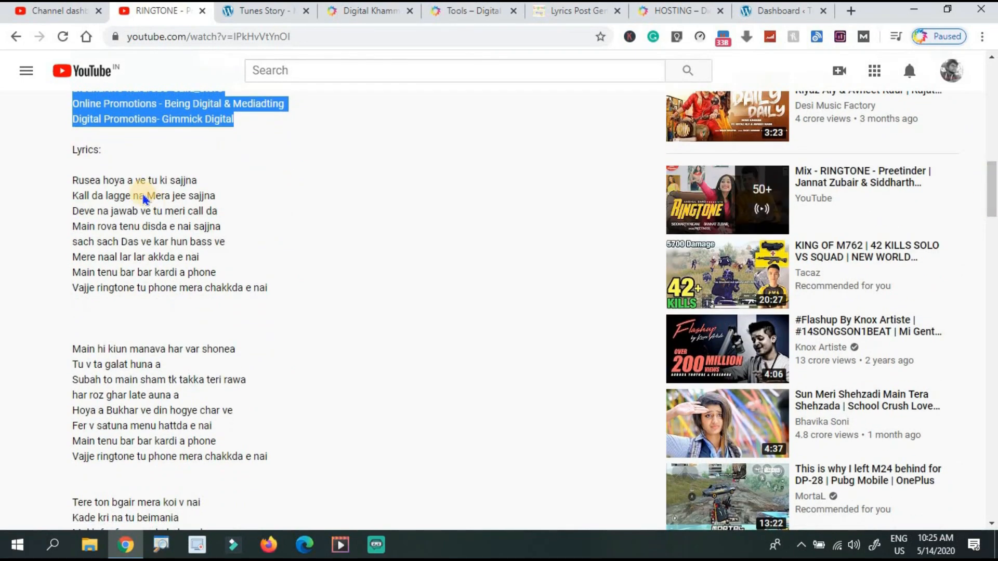
{"action": "left_click", "coordinate": [49, 219]}
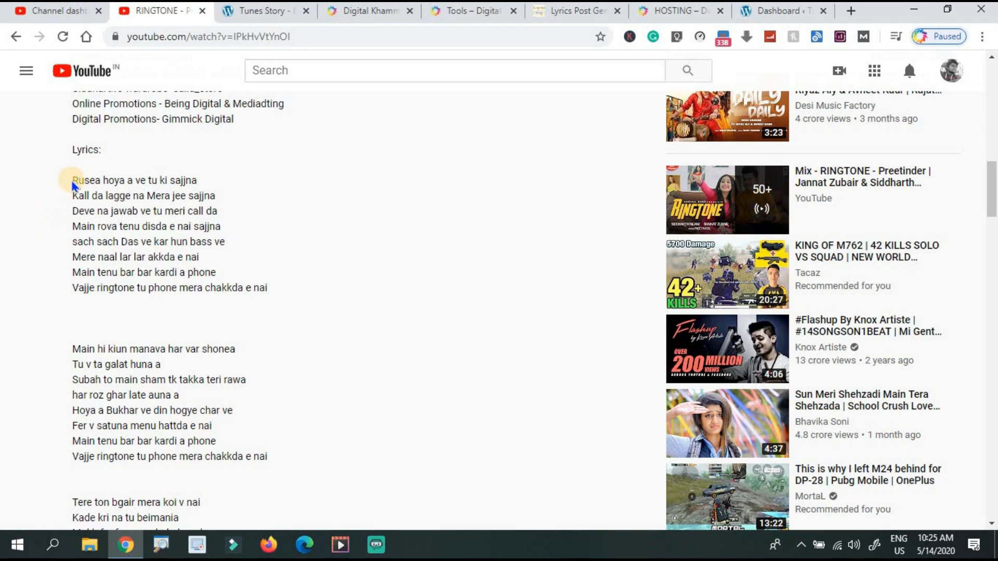
{"action": "left_click_drag", "start_coordinate": [73, 185], "coordinate": [267, 420]}
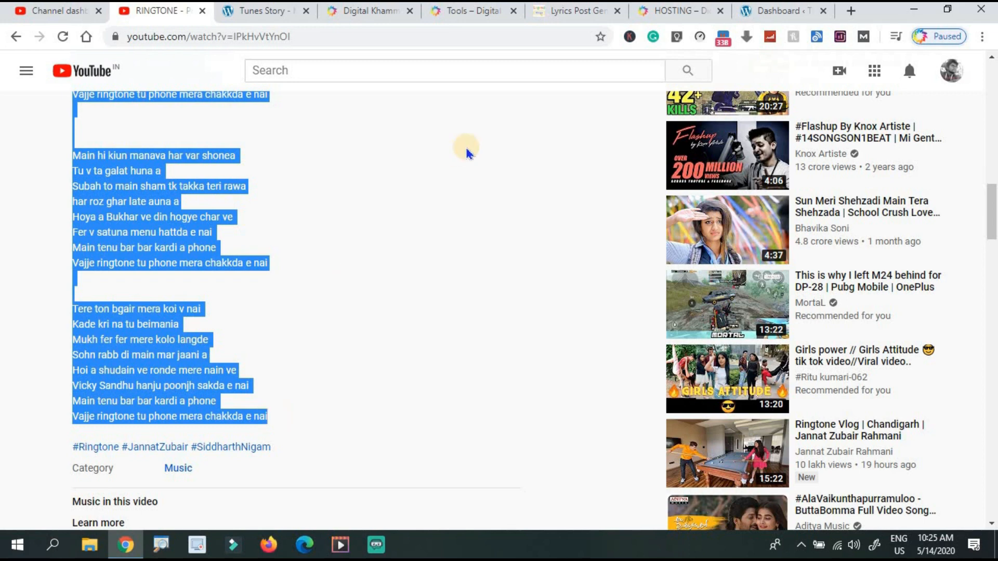
{"action": "left_click", "coordinate": [568, 12]}
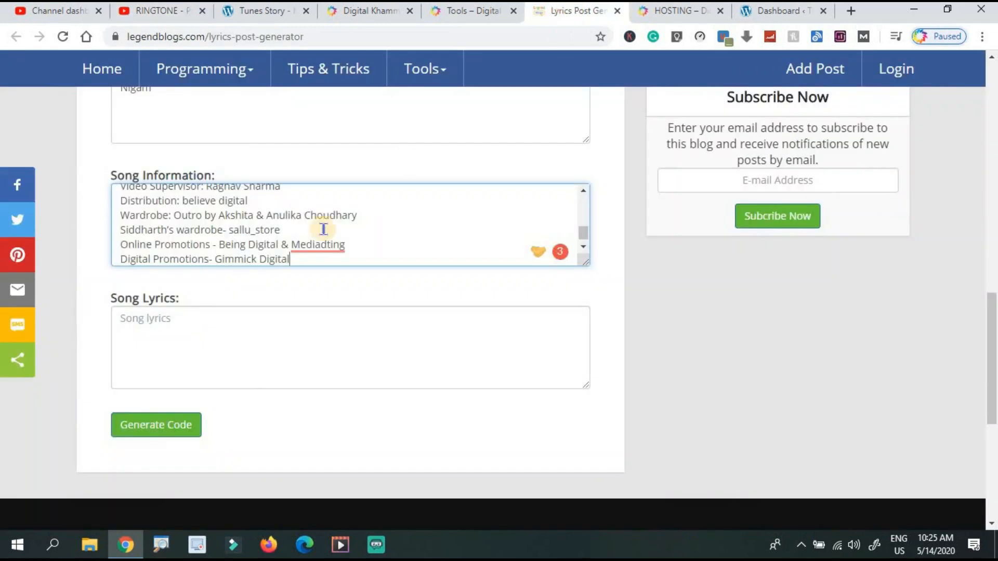
{"action": "left_click", "coordinate": [281, 316]}
{"action": "key", "text": "ctrl+v"}
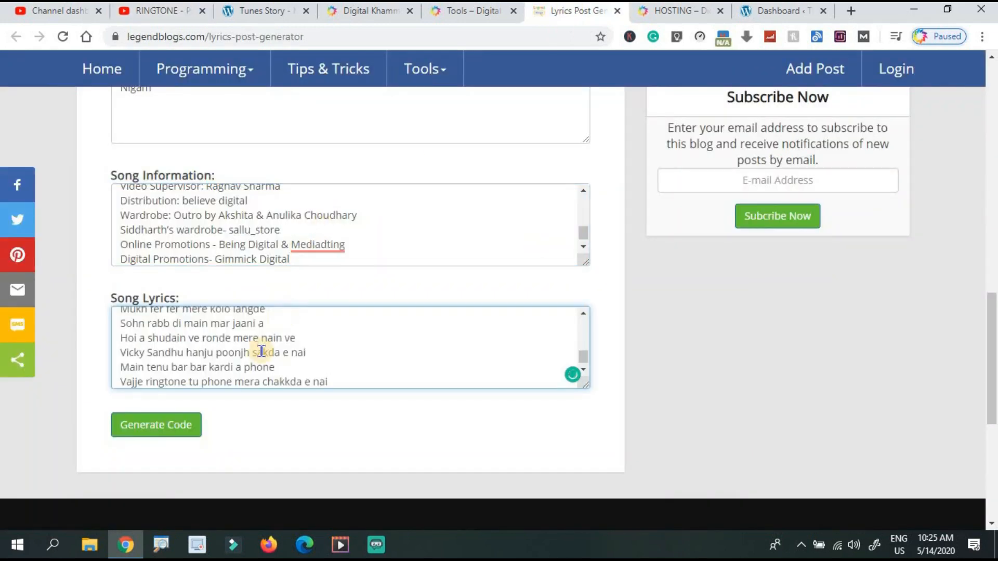
Step: Generate the lyrics post and copy its complete generated HTML code
{"action": "left_click", "coordinate": [165, 435]}
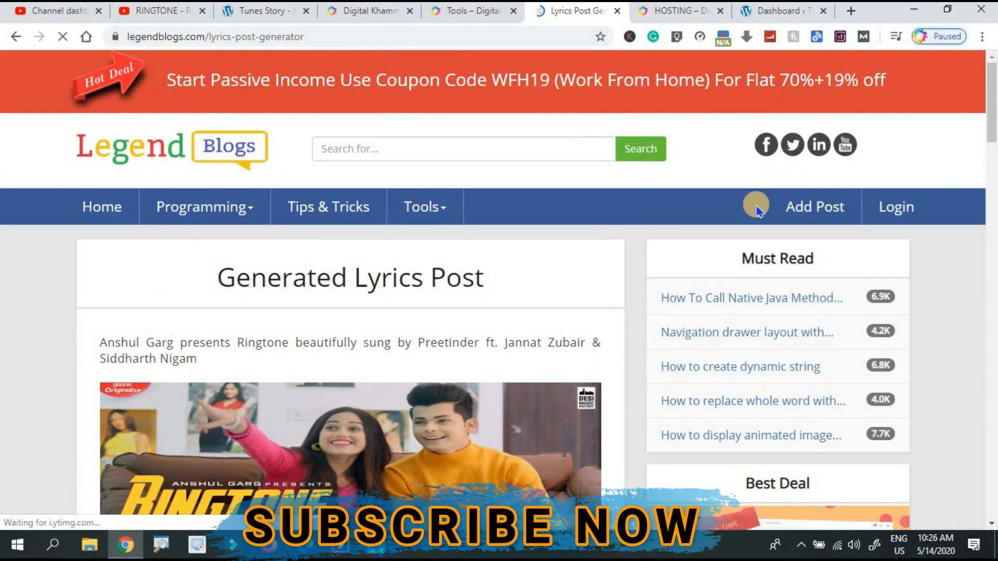
{"action": "left_click_drag", "start_coordinate": [993, 114], "coordinate": [977, 438]}
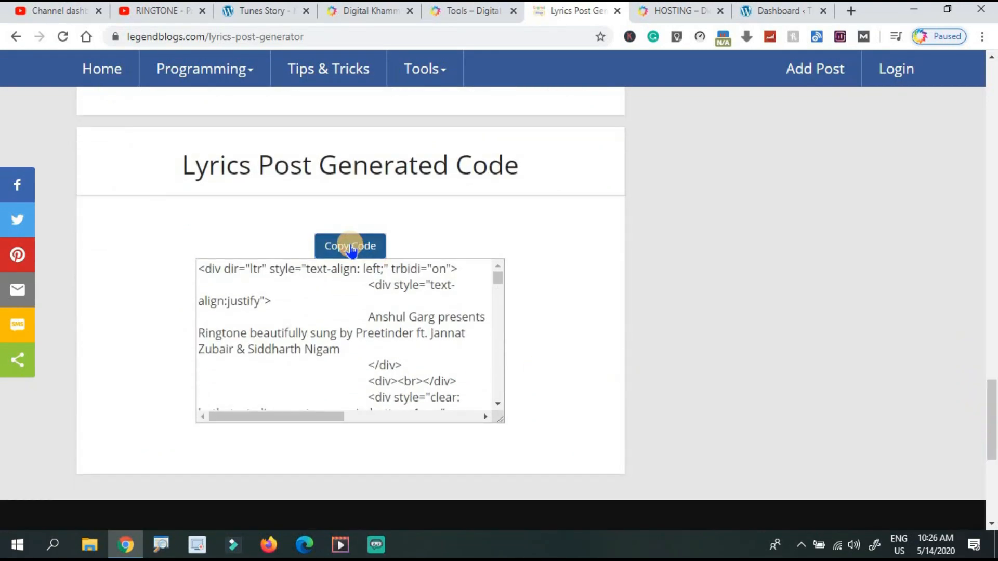
{"action": "left_click", "coordinate": [352, 248]}
{"action": "right_click", "coordinate": [331, 379]}
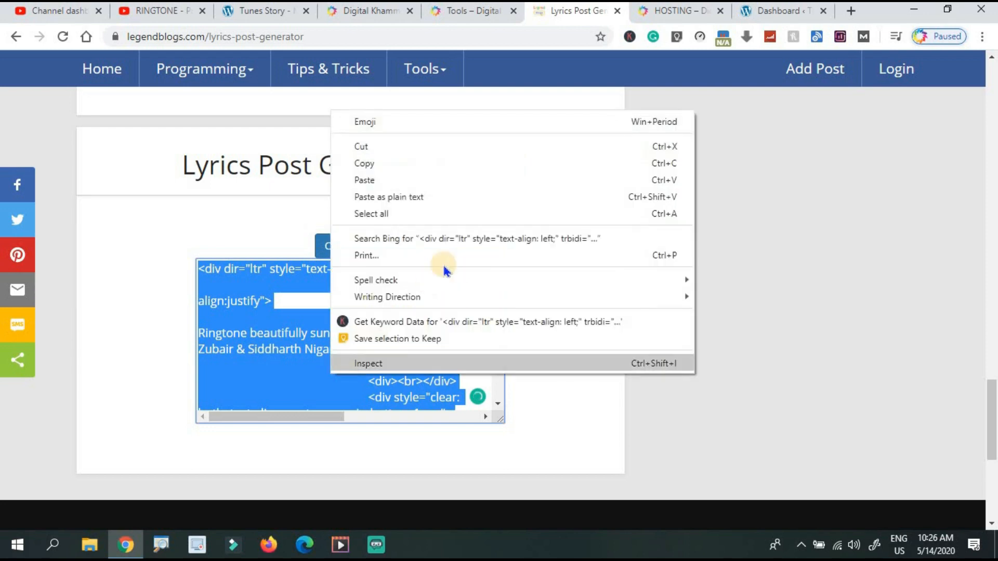
{"action": "left_click", "coordinate": [388, 166]}
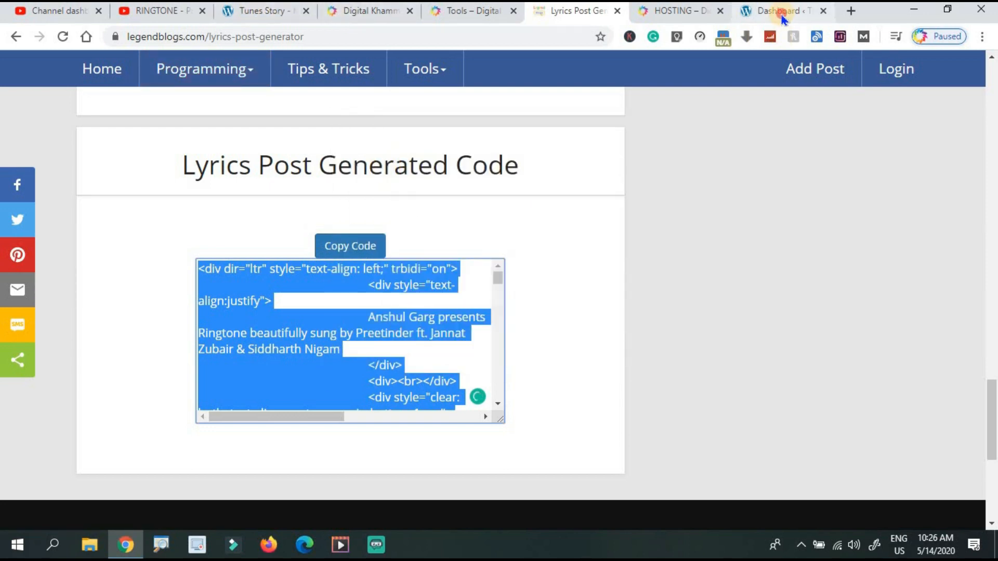
Step: Create a new post in the Tunes Story WordPress dashboard and paste the generated code into its Text editor
{"action": "left_click", "coordinate": [749, 14]}
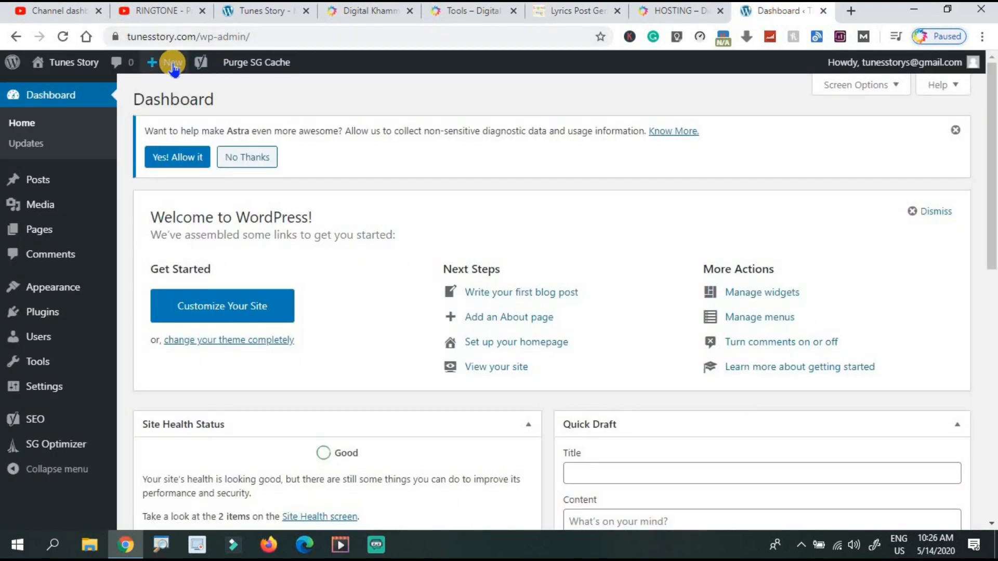
{"action": "mouse_move", "coordinate": [169, 63]}
{"action": "left_click", "coordinate": [154, 89]}
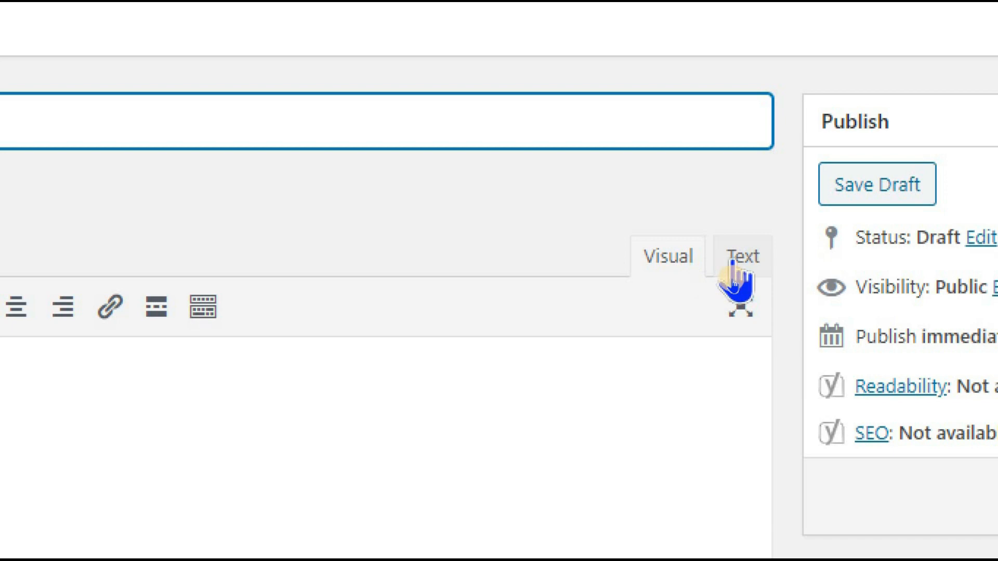
{"action": "left_click", "coordinate": [733, 263]}
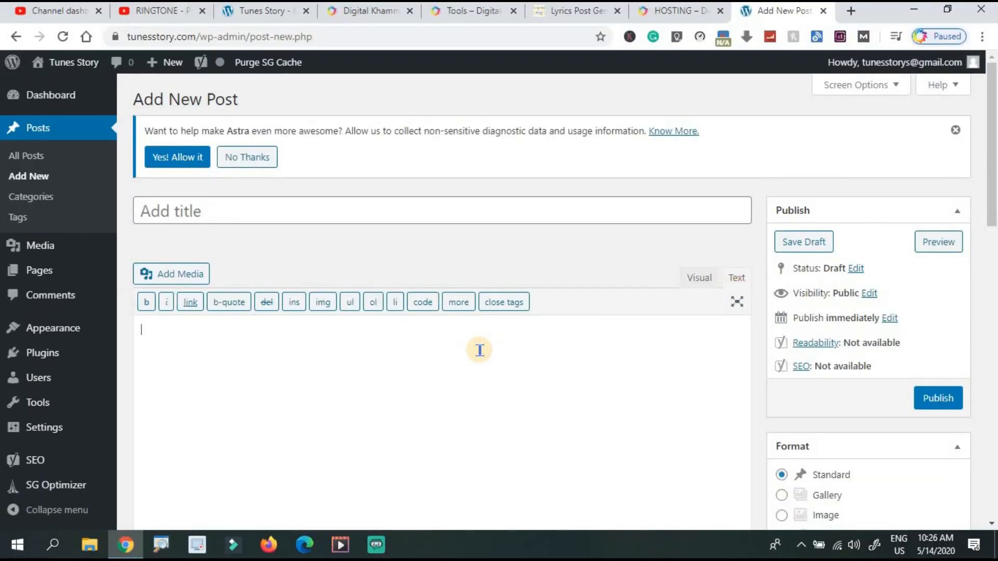
{"action": "key", "text": "ctrl+v"}
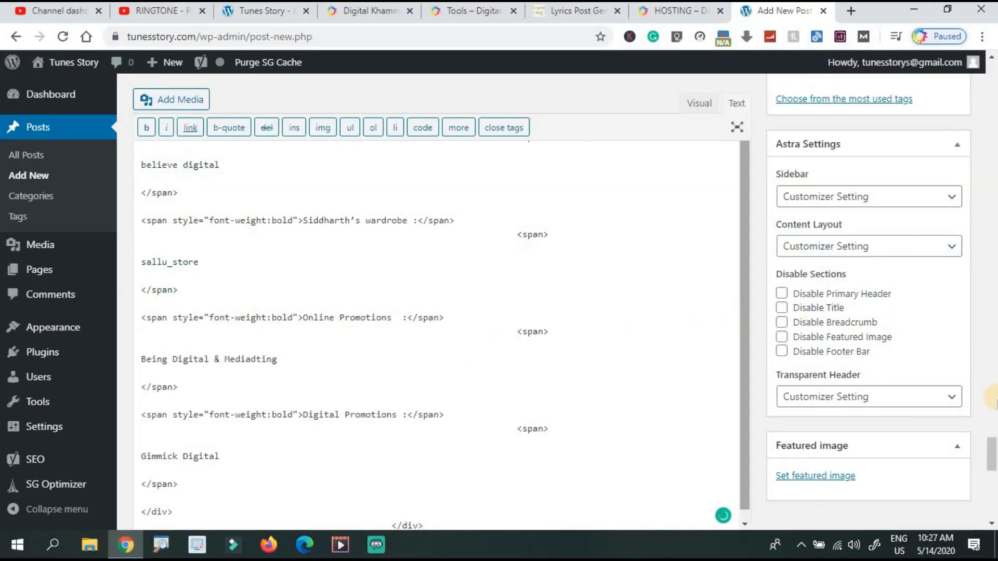
Step: Switch the post editor to Visual mode and look over the formatted lyrics post
{"action": "left_click_drag", "start_coordinate": [991, 462], "coordinate": [961, 151]}
{"action": "scroll", "coordinate": [960, 151], "scroll_direction": "up", "scroll_amount": 20}
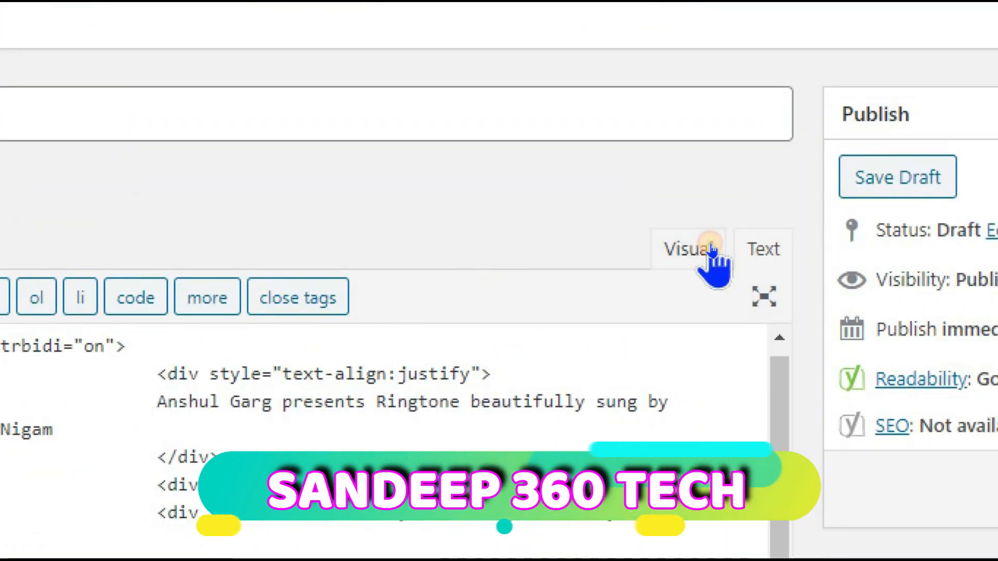
{"action": "left_click", "coordinate": [712, 250]}
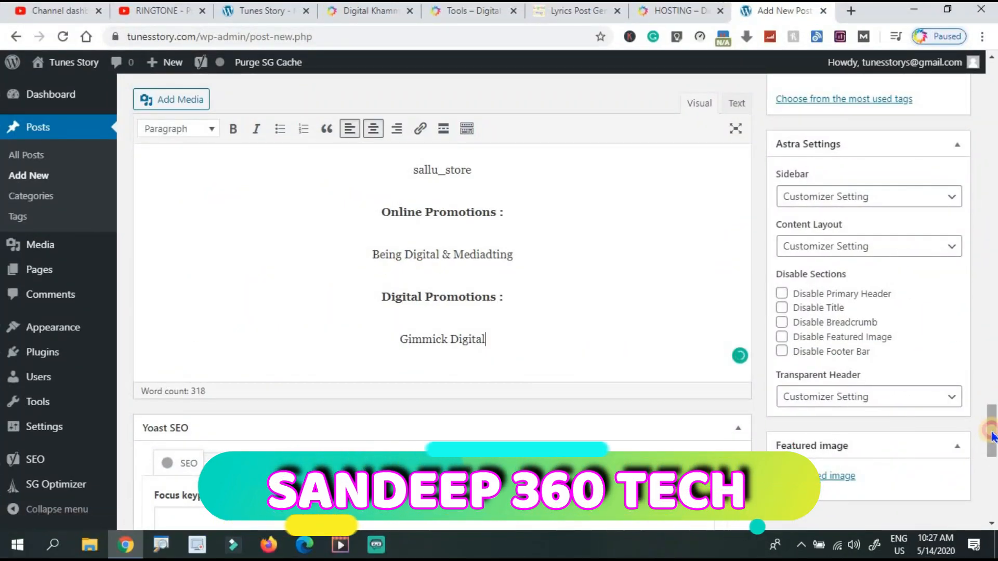
{"action": "left_click_drag", "start_coordinate": [991, 416], "coordinate": [973, 78]}
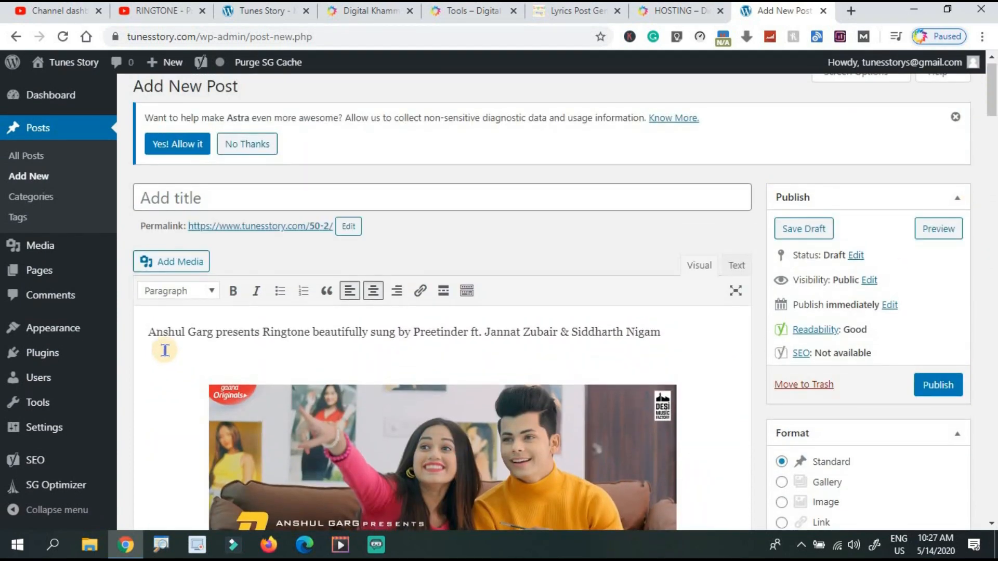
Step: Copy the post's opening sentence presenting Ringtone into the post title
{"action": "left_click", "coordinate": [147, 329]}
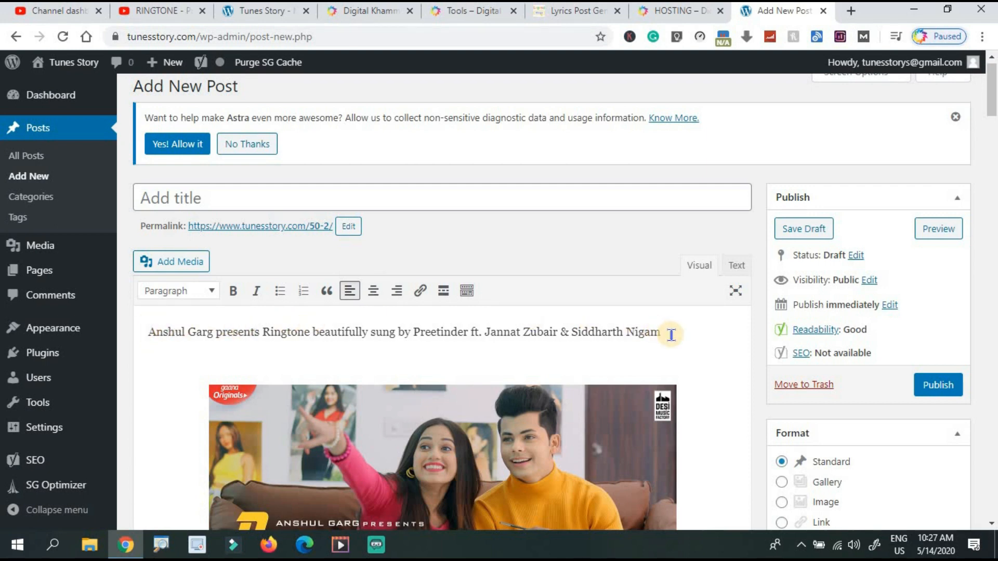
{"action": "left_click_drag", "start_coordinate": [668, 332], "coordinate": [578, 332]}
{"action": "left_click_drag", "start_coordinate": [446, 338], "coordinate": [164, 331]}
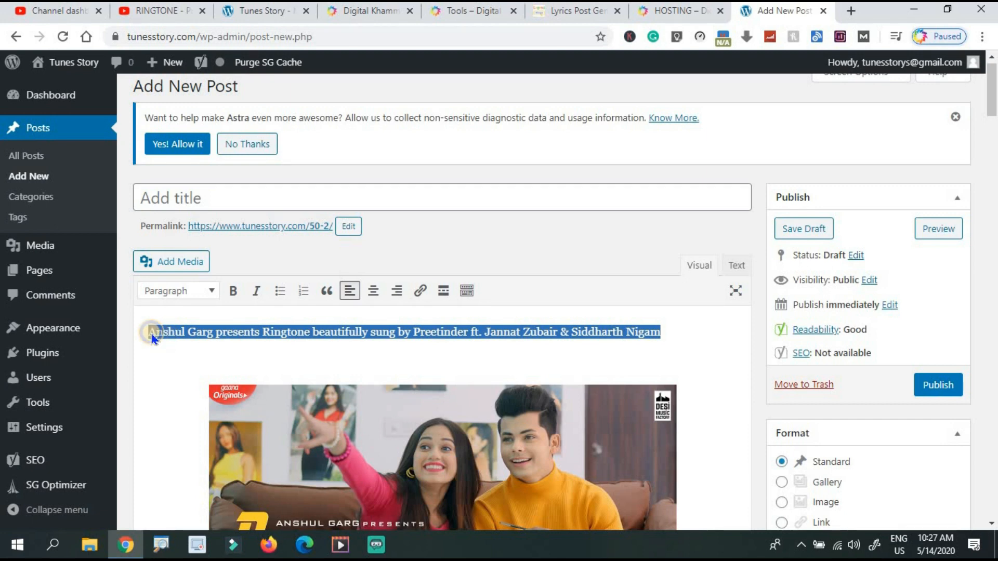
{"action": "right_click", "coordinate": [152, 337]}
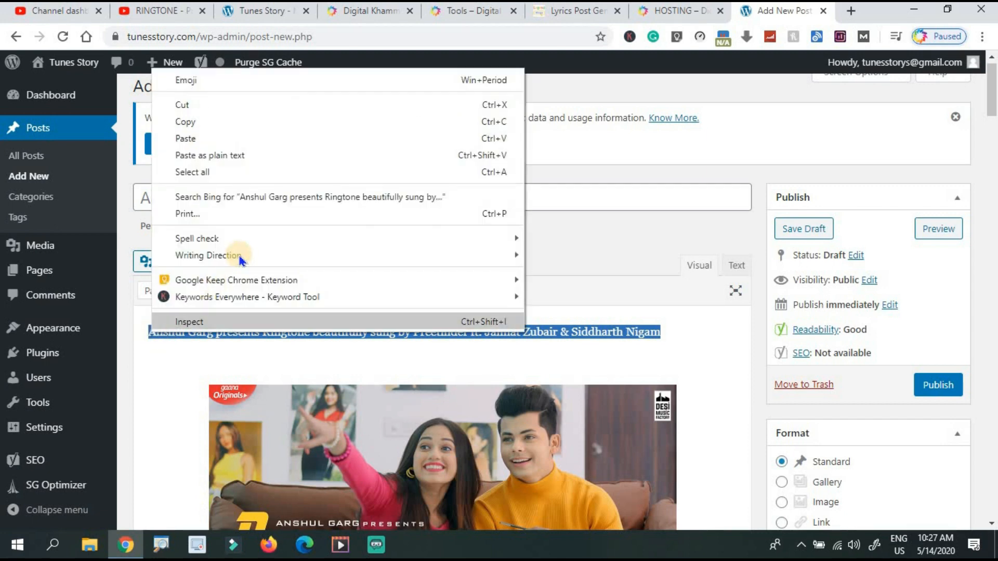
{"action": "left_click", "coordinate": [200, 129]}
{"action": "left_click", "coordinate": [198, 362]}
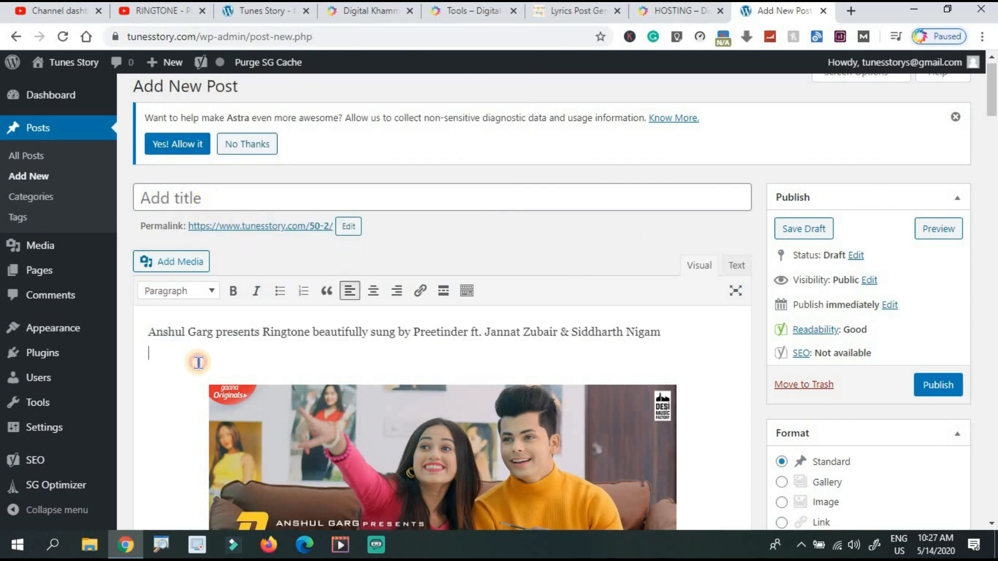
{"action": "right_click", "coordinate": [232, 199]}
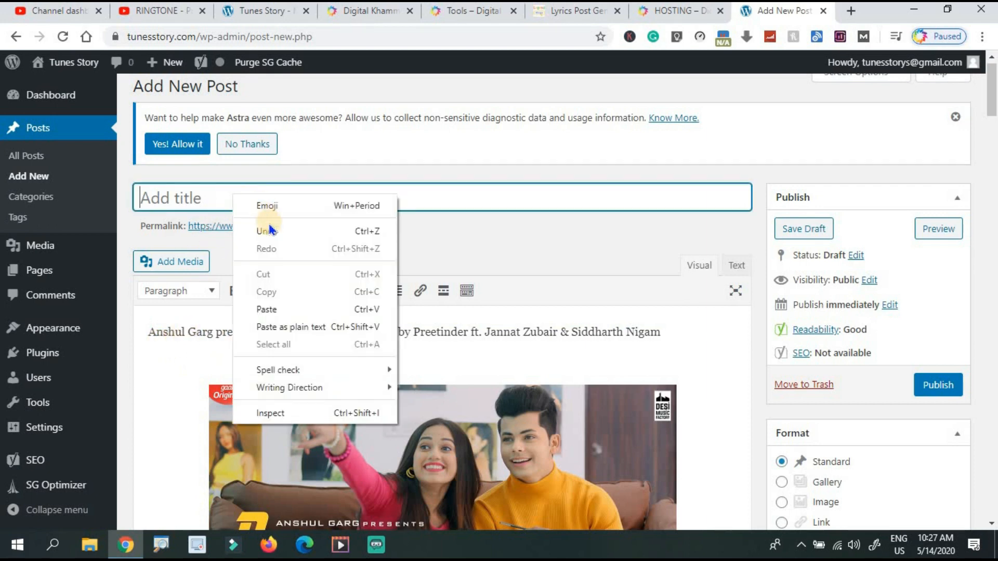
{"action": "left_click", "coordinate": [266, 310]}
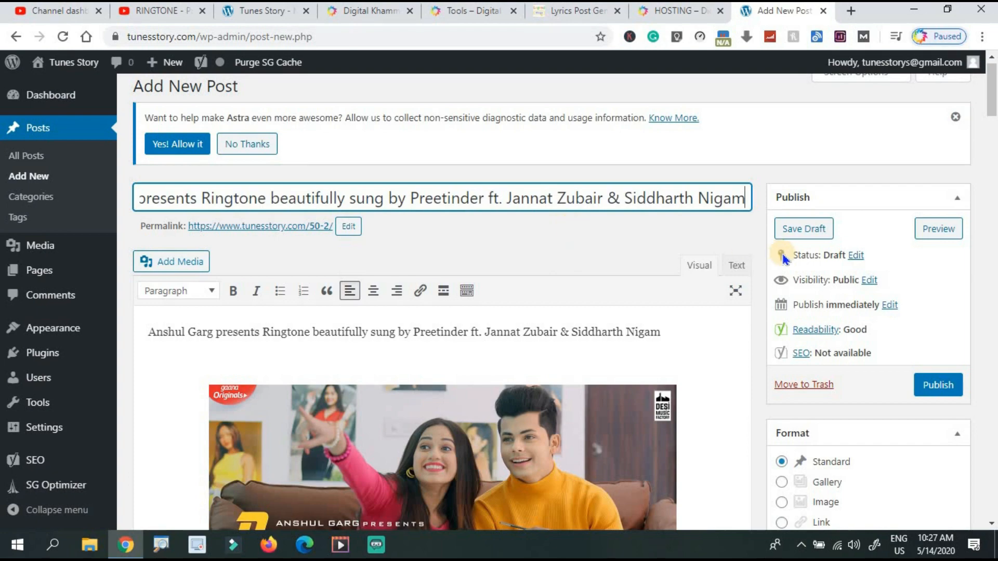
Step: Set the Yoast SEO focus keyphrase to "Anshul Garg presents Ringtone"
{"action": "left_click_drag", "start_coordinate": [990, 99], "coordinate": [989, 479]}
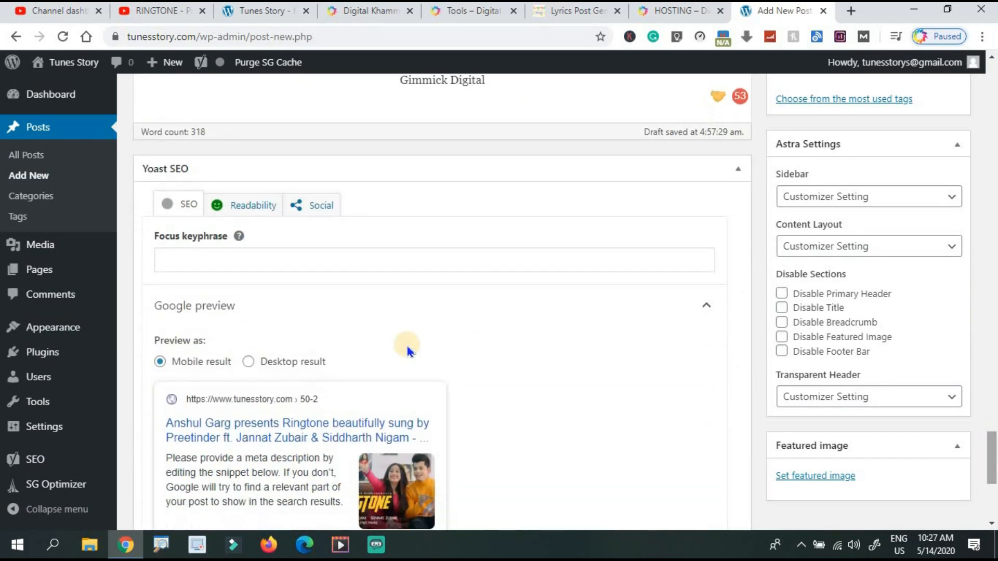
{"action": "left_click", "coordinate": [286, 254]}
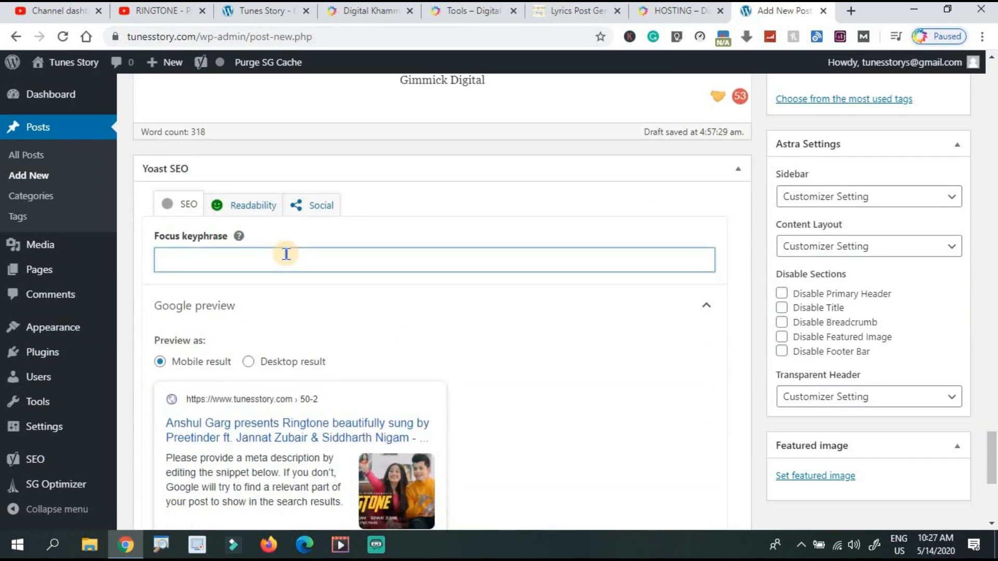
{"action": "key", "text": "ctrl+v"}
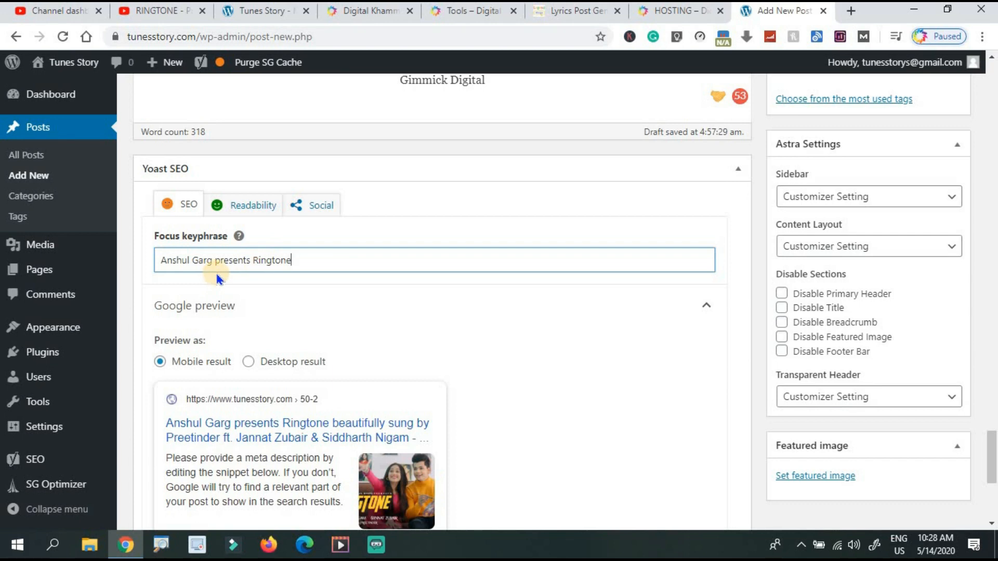
{"action": "left_click", "coordinate": [412, 235]}
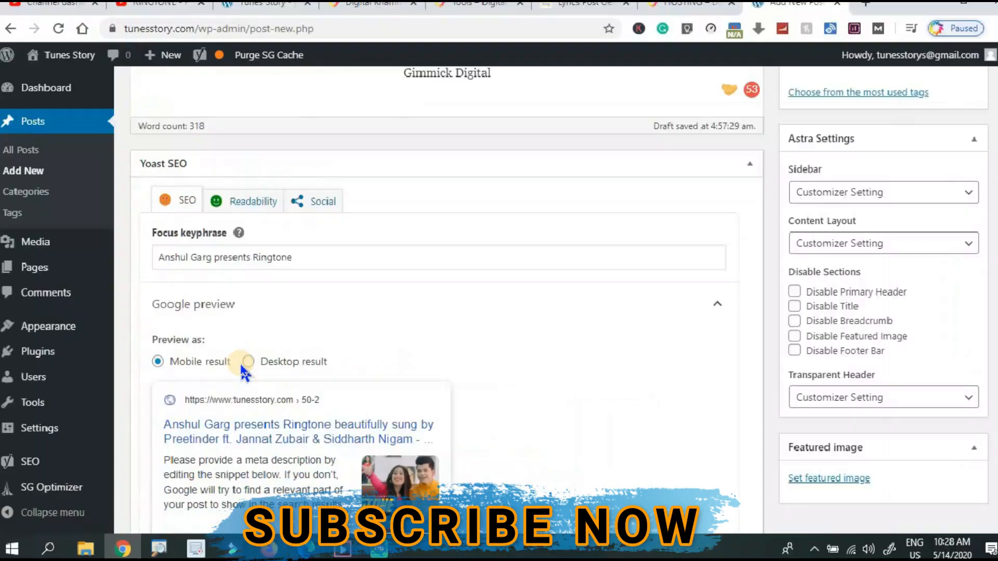
Step: Show the Google preview as a desktop result and replace the snippet's slug with the copied opening sentence
{"action": "left_click", "coordinate": [274, 368]}
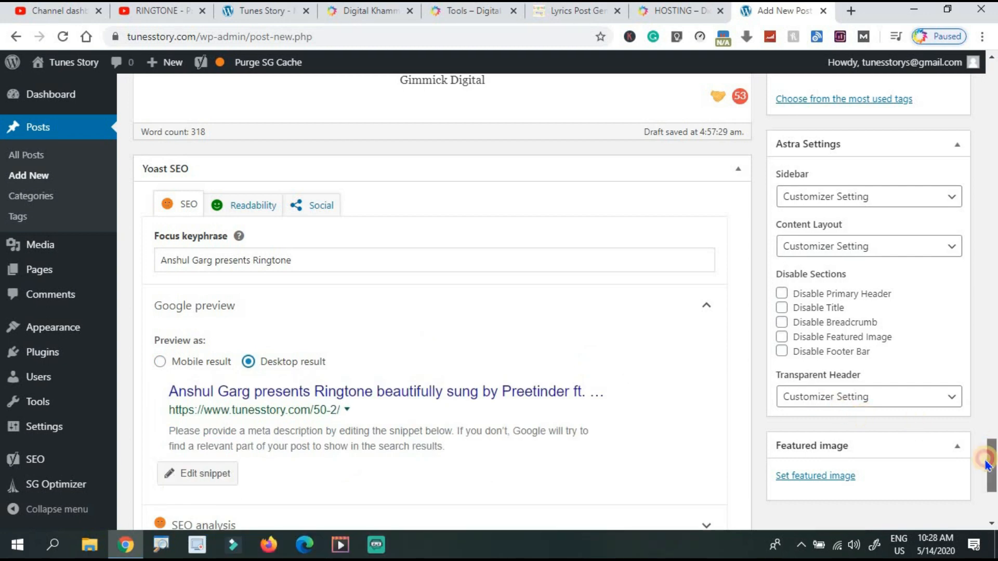
{"action": "left_click_drag", "start_coordinate": [987, 464], "coordinate": [987, 489]}
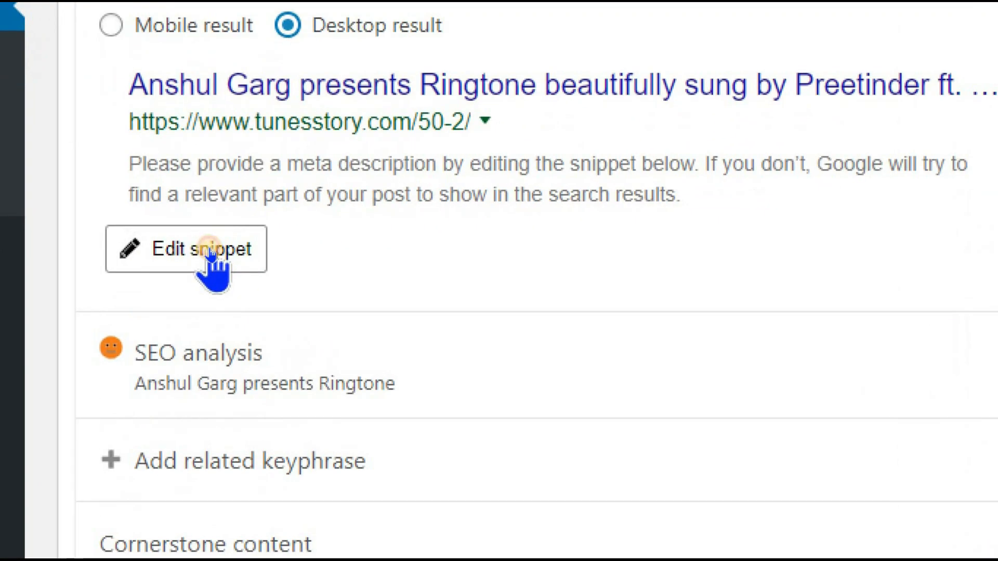
{"action": "left_click", "coordinate": [211, 252]}
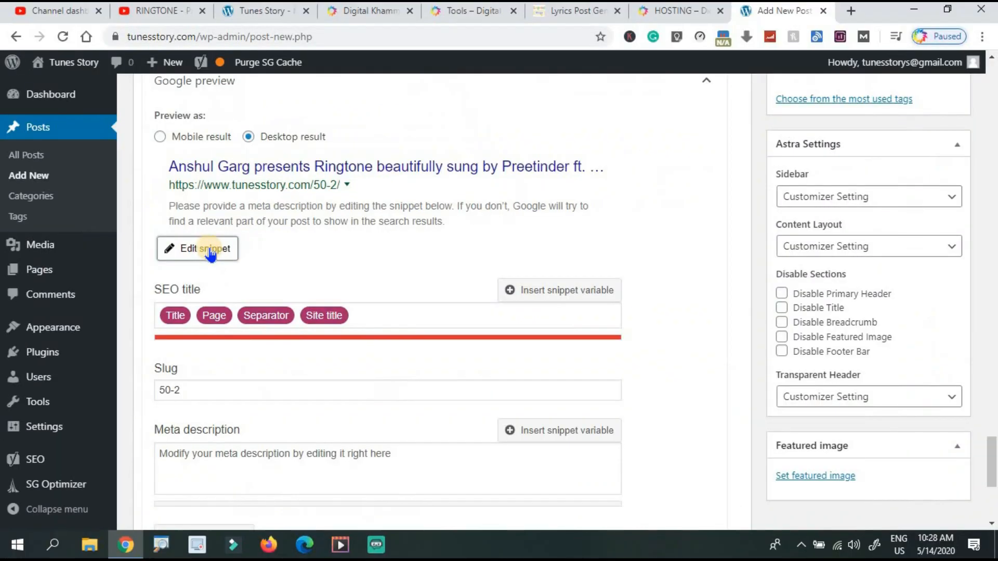
{"action": "left_click", "coordinate": [223, 390]}
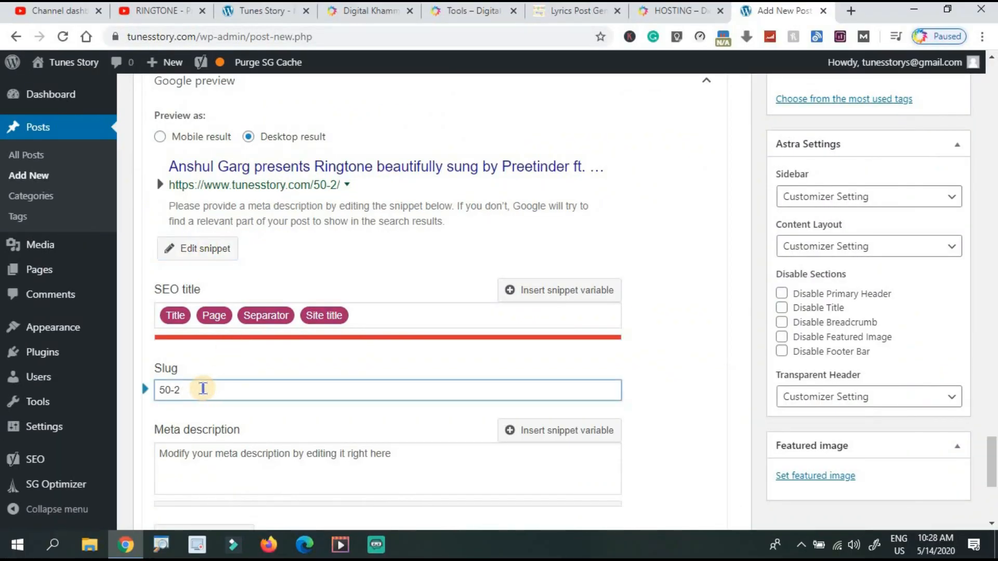
{"action": "key", "text": "ctrl+v"}
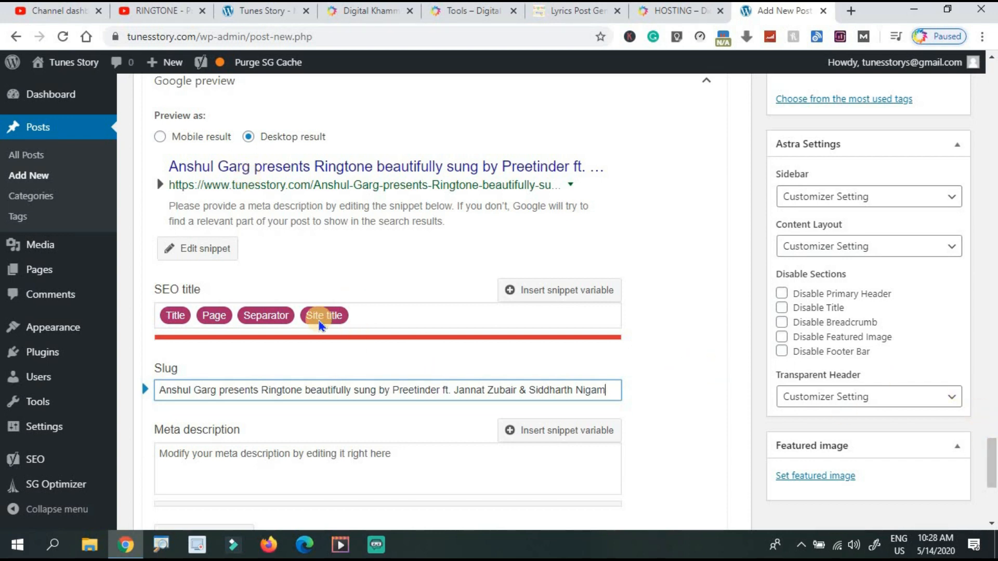
Step: Replace the snippet's SEO title variables with "Anshul Garg presents Ringtone beautifully sung by Preetinder"
{"action": "left_click", "coordinate": [364, 318]}
{"action": "key", "text": "ctrl+a"}
{"action": "key", "text": "ctrl+v"}
{"action": "key", "text": "BackSpace"}
{"action": "key", "text": "BackSpace"}
{"action": "key", "text": "BackSpace"}
{"action": "key", "text": "BackSpace"}
{"action": "key", "text": "BackSpace"}
{"action": "key", "text": "BackSpace"}
{"action": "key", "text": "BackSpace"}
{"action": "key", "text": "BackSpace"}
{"action": "key", "text": "BackSpace"}
{"action": "key", "text": "BackSpace"}
{"action": "key", "text": "BackSpace"}
{"action": "key", "text": "BackSpace"}
{"action": "key", "text": "BackSpace"}
{"action": "key", "text": "BackSpace"}
{"action": "key", "text": "BackSpace"}
{"action": "key", "text": "BackSpace"}
{"action": "key", "text": "BackSpace"}
{"action": "key", "text": "BackSpace"}
{"action": "key", "text": "BackSpace"}
{"action": "key", "text": "BackSpace"}
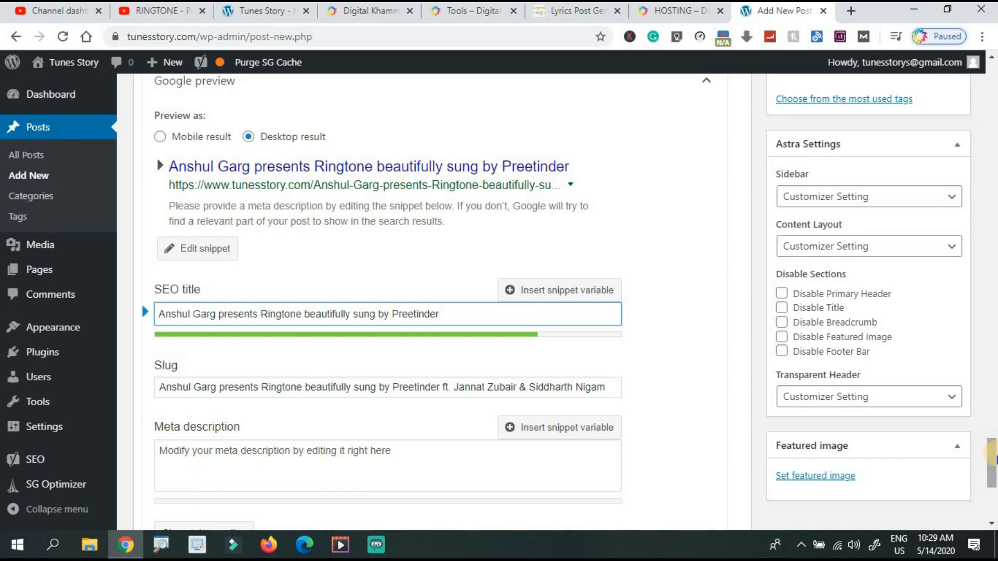
{"action": "left_click_drag", "start_coordinate": [995, 455], "coordinate": [995, 461]}
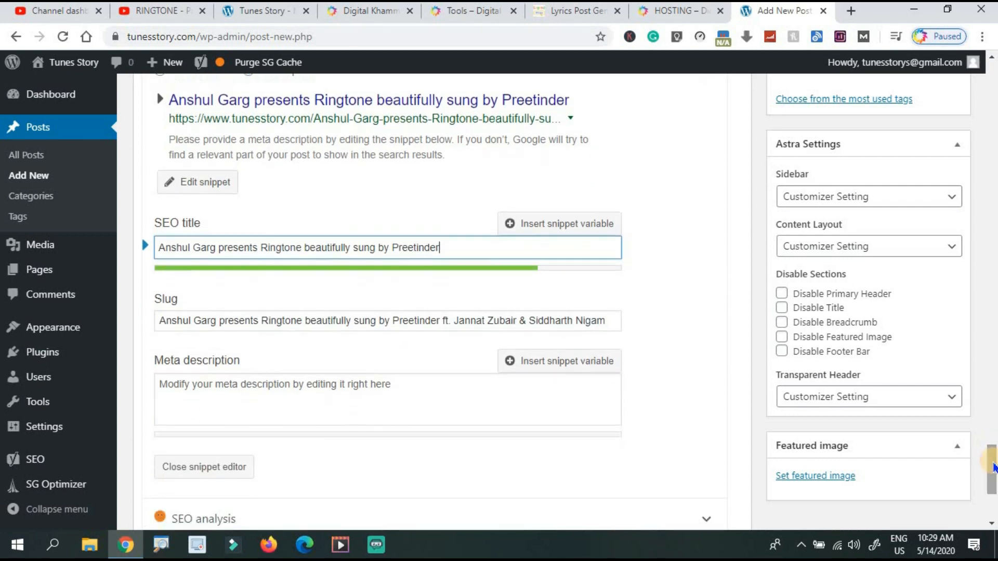
Step: Fill the Yoast snippet's meta description with the copied opening sentence presenting Ringtone
{"action": "left_click", "coordinate": [543, 394]}
{"action": "key", "text": "ctrl+v"}
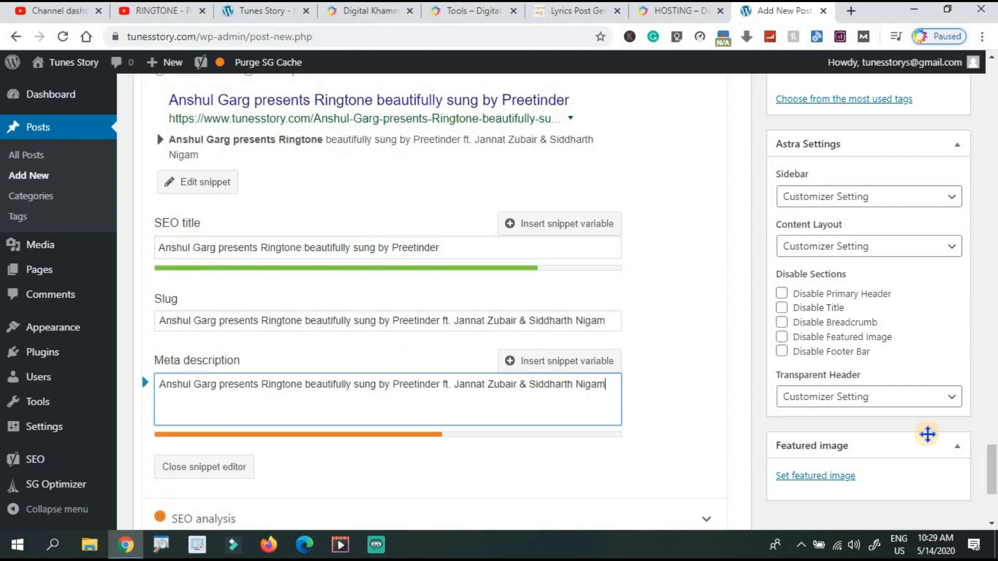
Step: Copy the "tony kakkar" tag from the Social Blade tag list on the RINGTONE YouTube video page
{"action": "left_click_drag", "start_coordinate": [993, 465], "coordinate": [992, 378]}
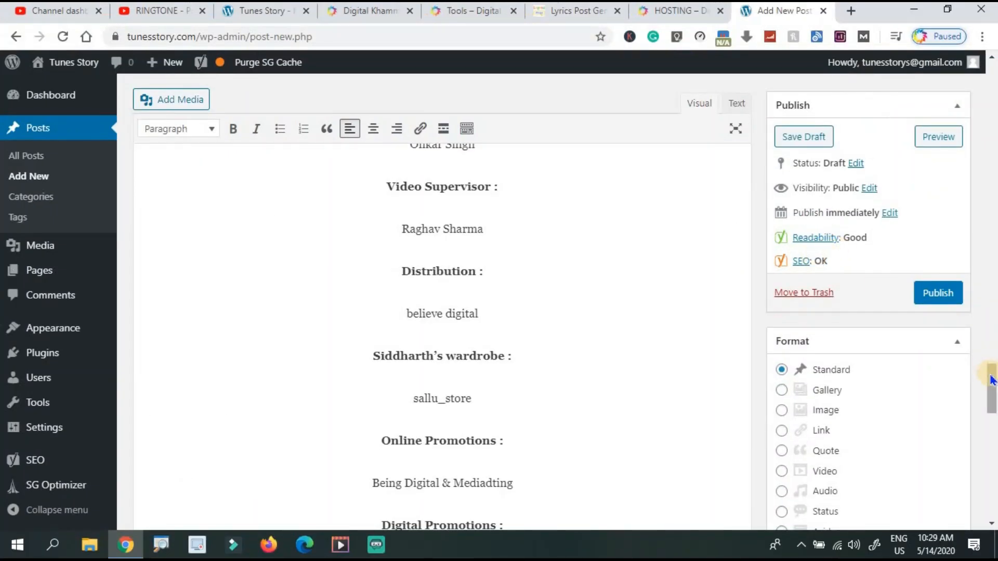
{"action": "left_click_drag", "start_coordinate": [990, 379], "coordinate": [842, 401]}
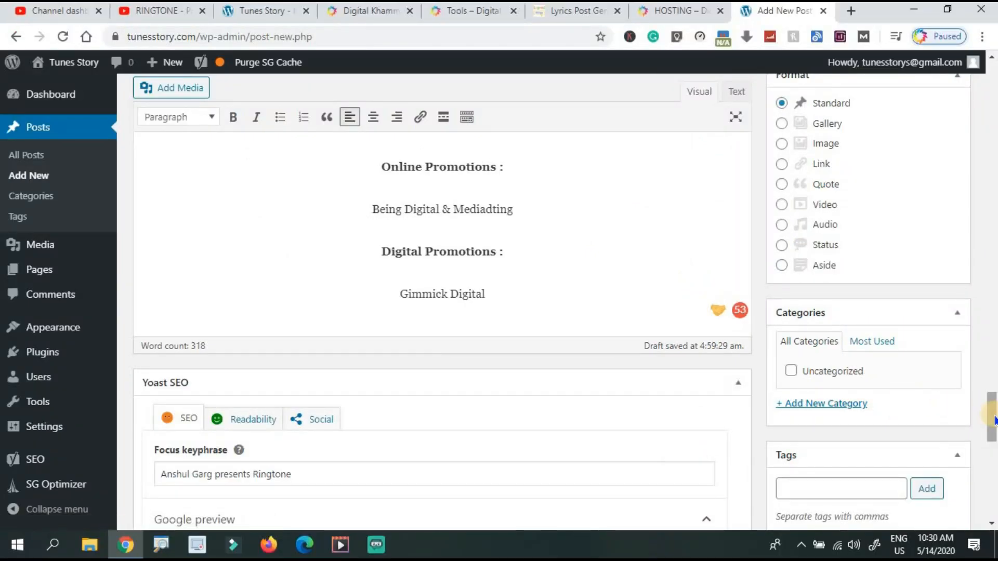
{"action": "left_click_drag", "start_coordinate": [993, 428], "coordinate": [992, 444]}
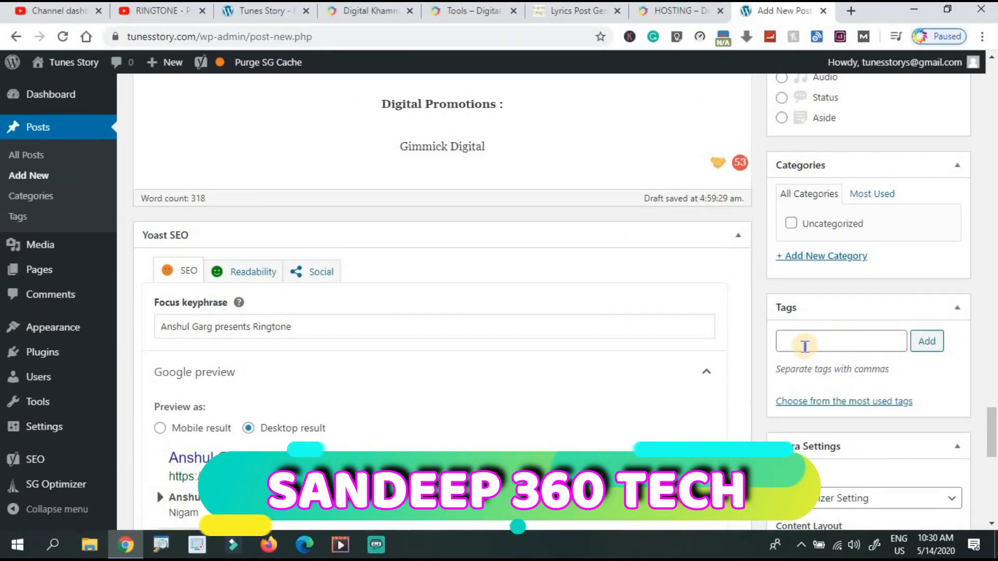
{"action": "scroll", "coordinate": [809, 341], "scroll_direction": "down", "scroll_amount": 3}
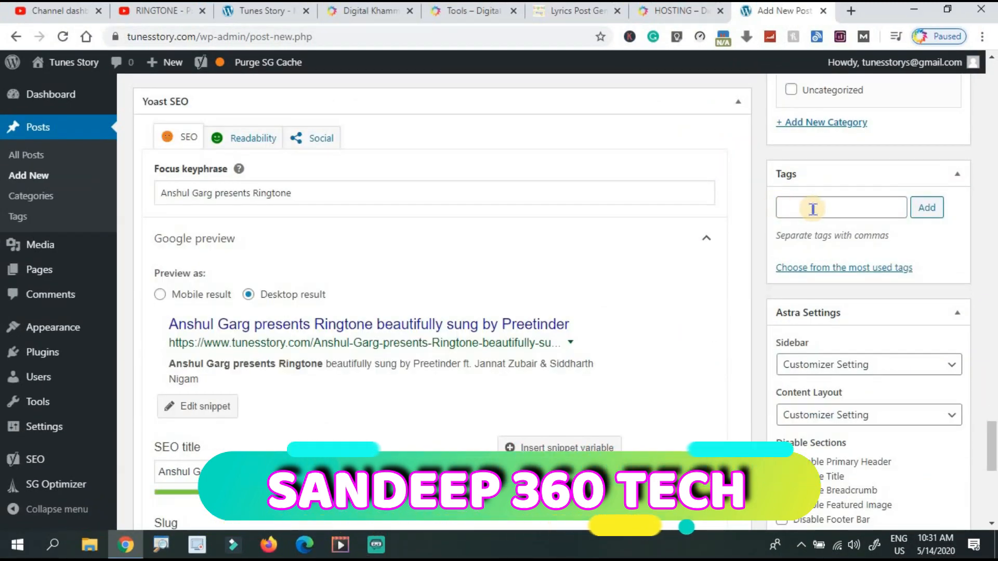
{"action": "left_click", "coordinate": [153, 10]}
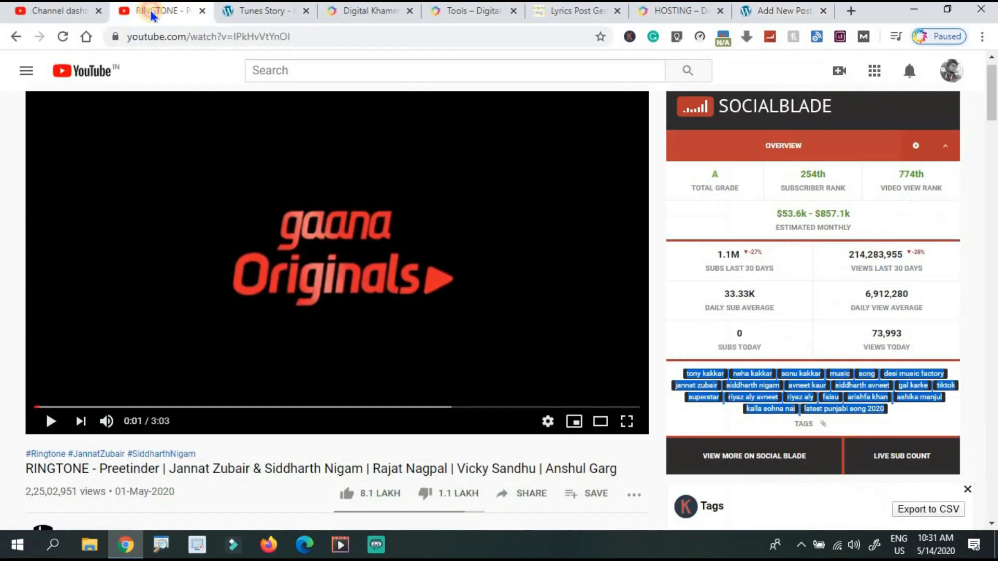
{"action": "left_click", "coordinate": [977, 280]}
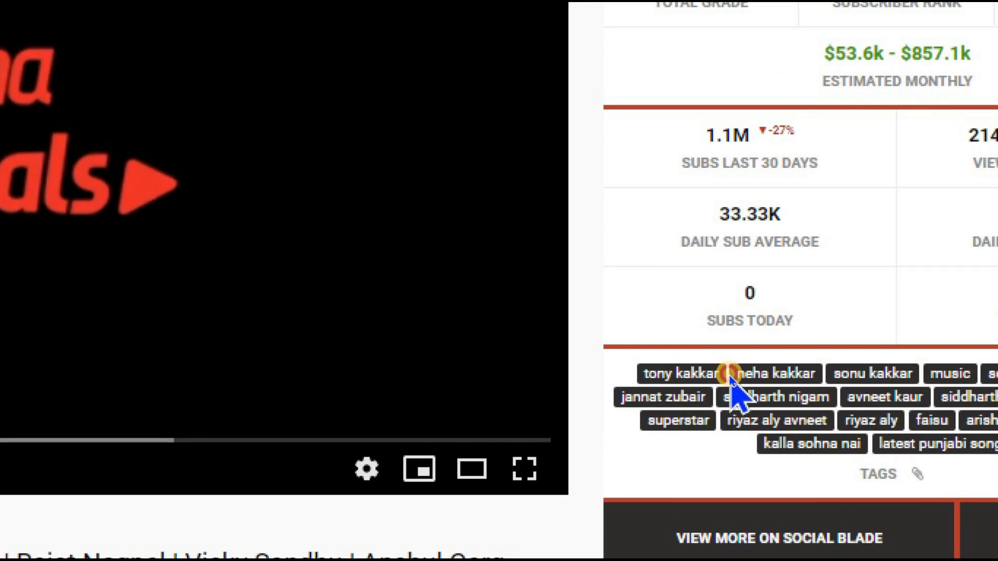
{"action": "left_click_drag", "start_coordinate": [729, 375], "coordinate": [640, 381]}
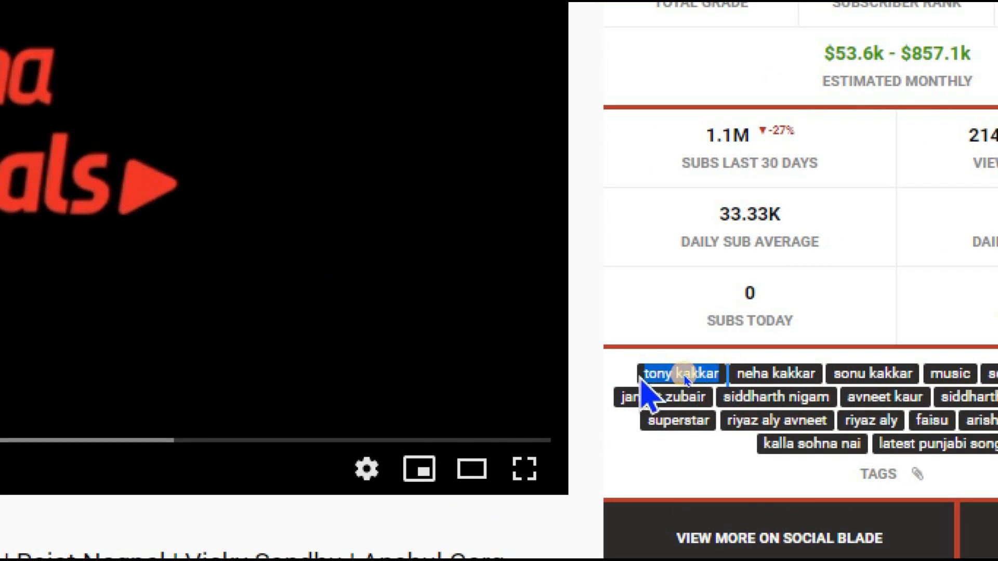
{"action": "right_click", "coordinate": [707, 382]}
{"action": "left_click", "coordinate": [717, 403]}
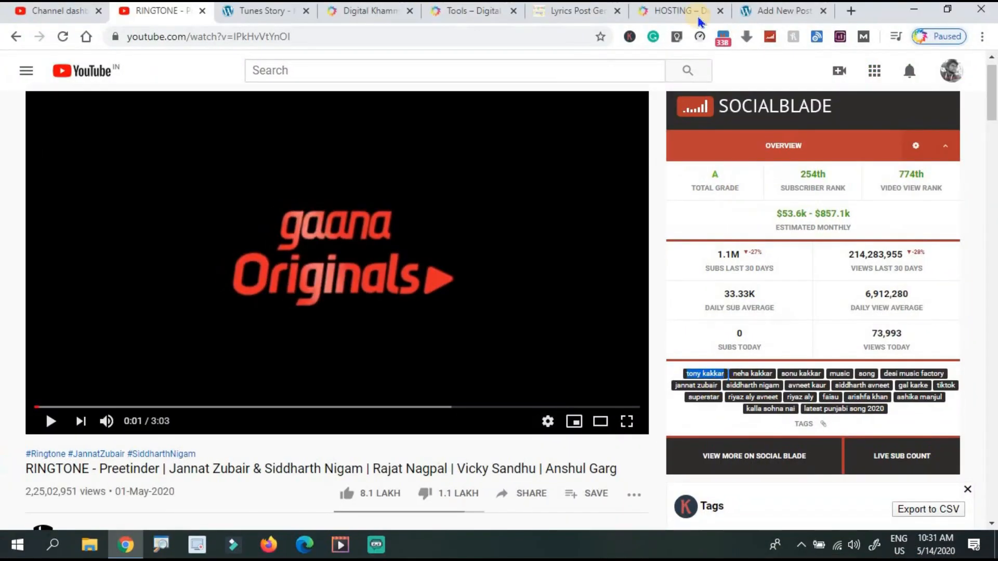
Step: Return to the WordPress post and add the copied text "tony kakkar" as a post tag
{"action": "left_click", "coordinate": [770, 10]}
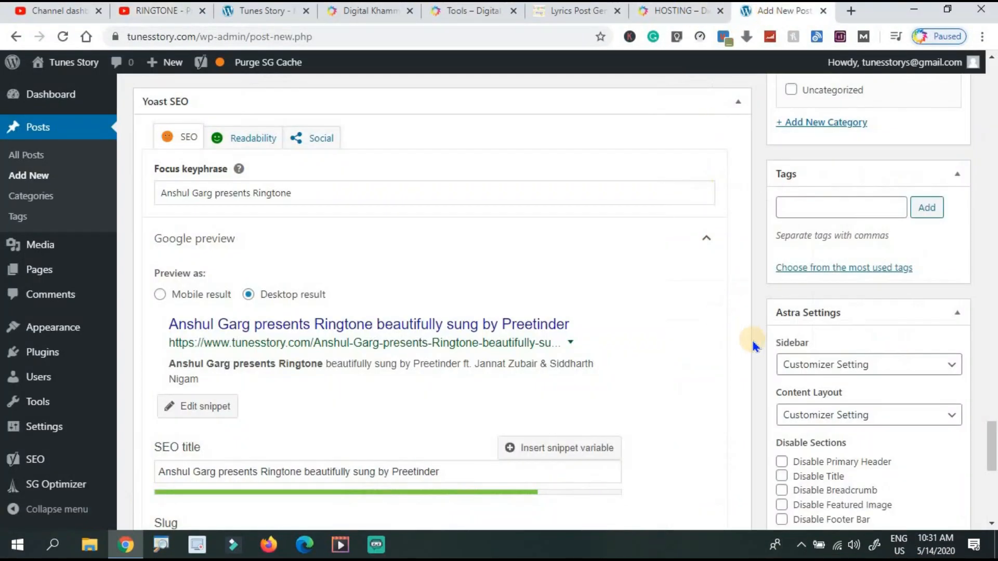
{"action": "left_click", "coordinate": [858, 217]}
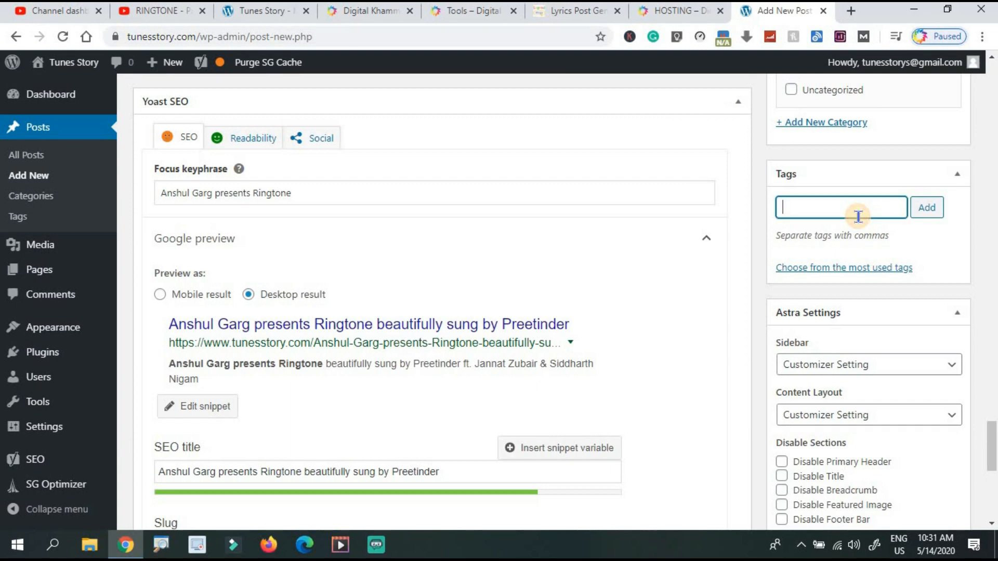
{"action": "left_click", "coordinate": [918, 214]}
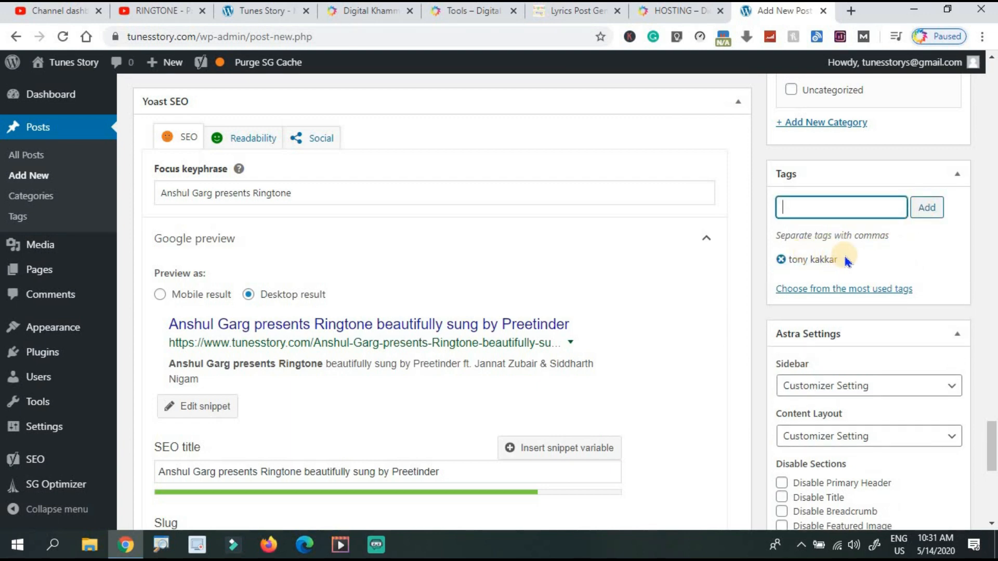
{"action": "key", "text": "ctrl+2"}
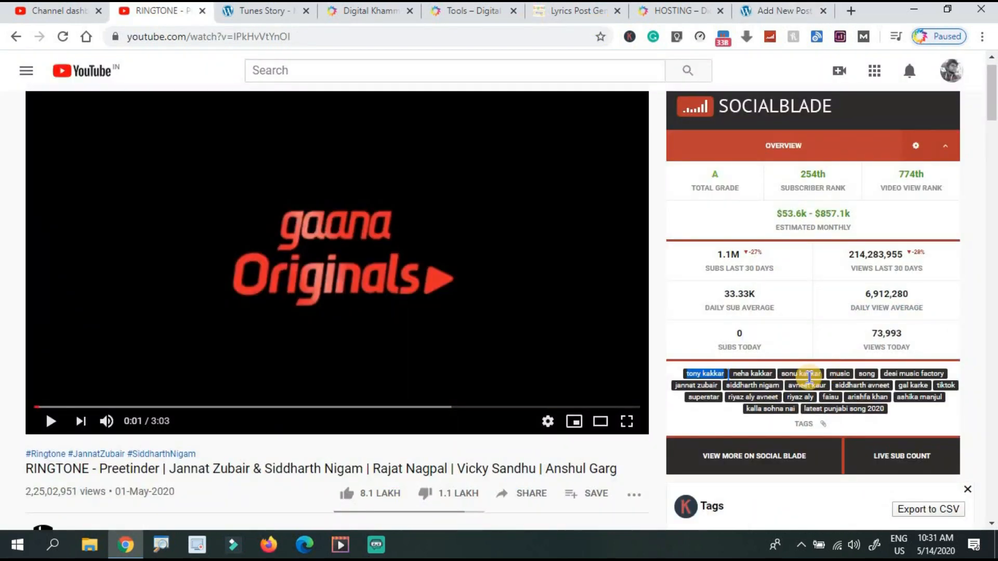
{"action": "left_click", "coordinate": [770, 15]}
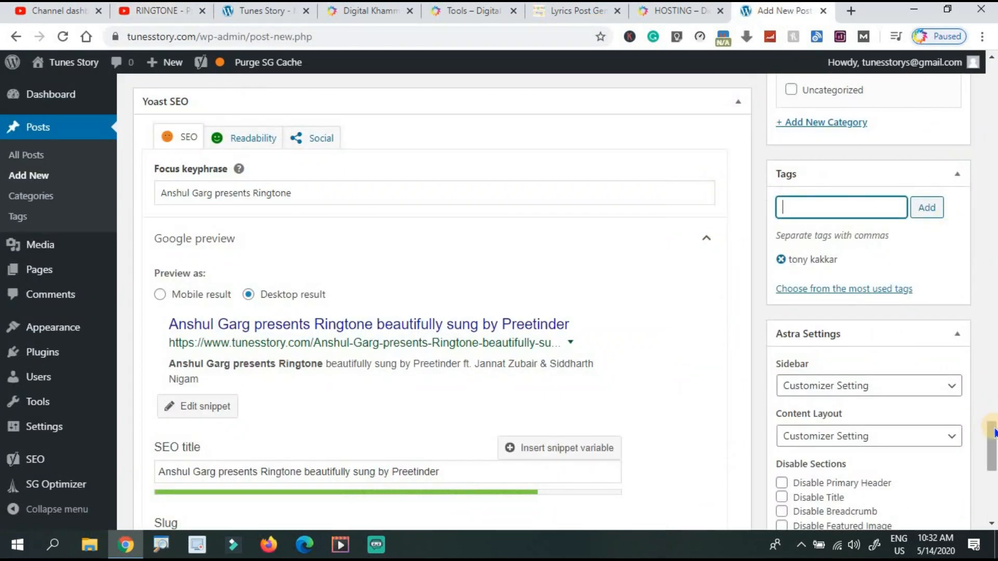
Step: Publish the Ringtone post
{"action": "left_click_drag", "start_coordinate": [993, 439], "coordinate": [993, 486]}
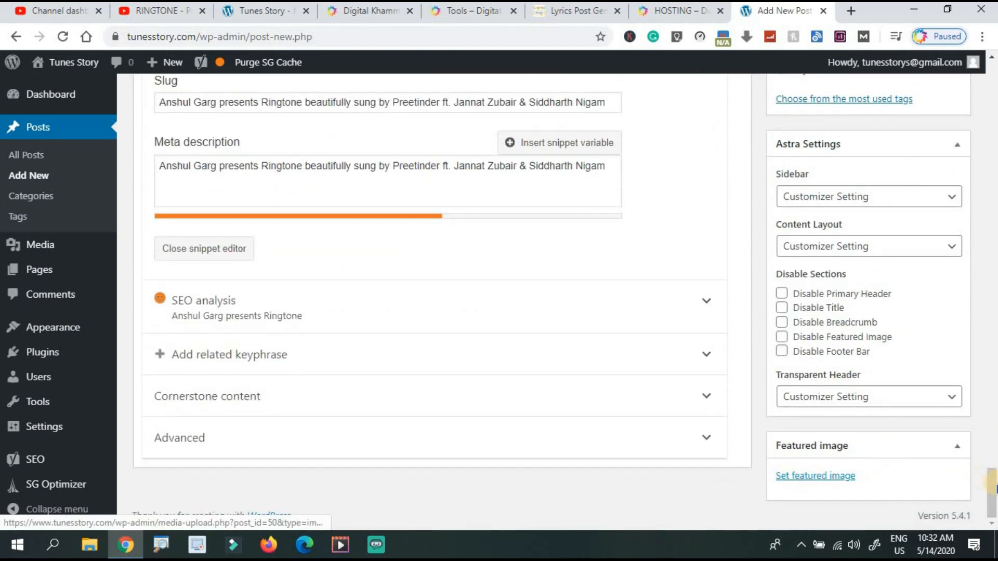
{"action": "mouse_move", "coordinate": [992, 484]}
{"action": "left_mouse_down"}
{"action": "mouse_move", "coordinate": [993, 461]}
{"action": "mouse_move", "coordinate": [993, 498]}
{"action": "left_mouse_up"}
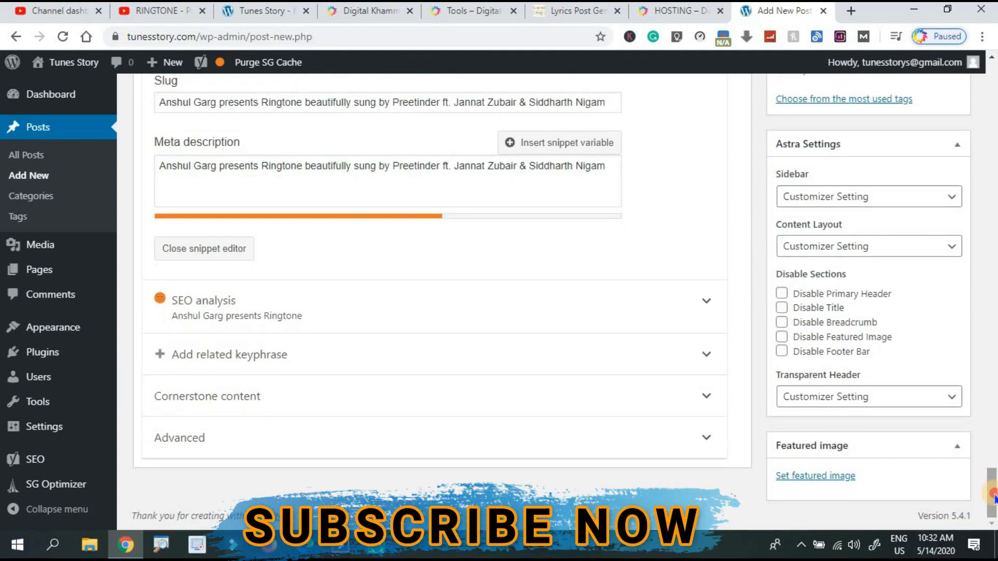
{"action": "left_click_drag", "start_coordinate": [994, 499], "coordinate": [953, 215]}
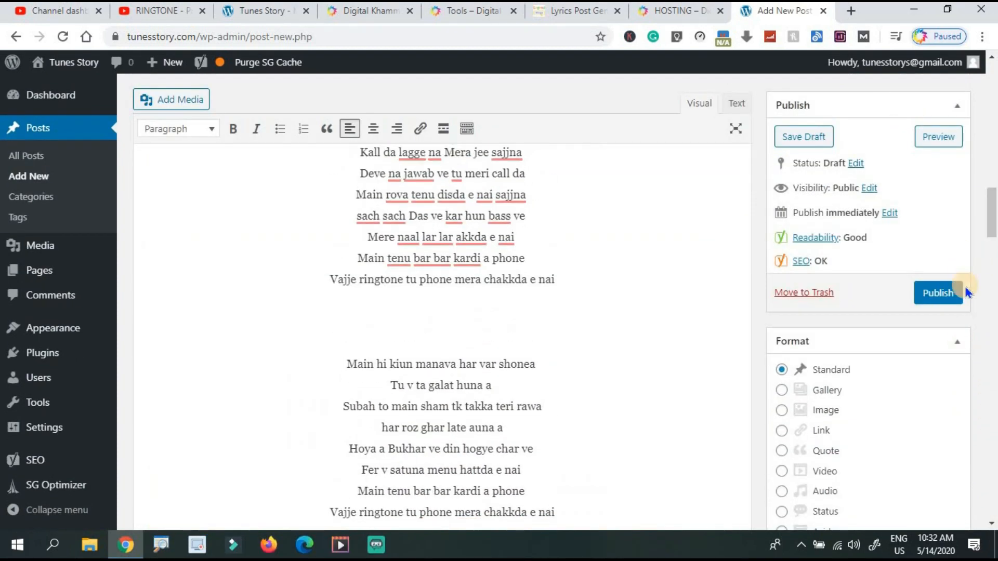
{"action": "left_click", "coordinate": [954, 296]}
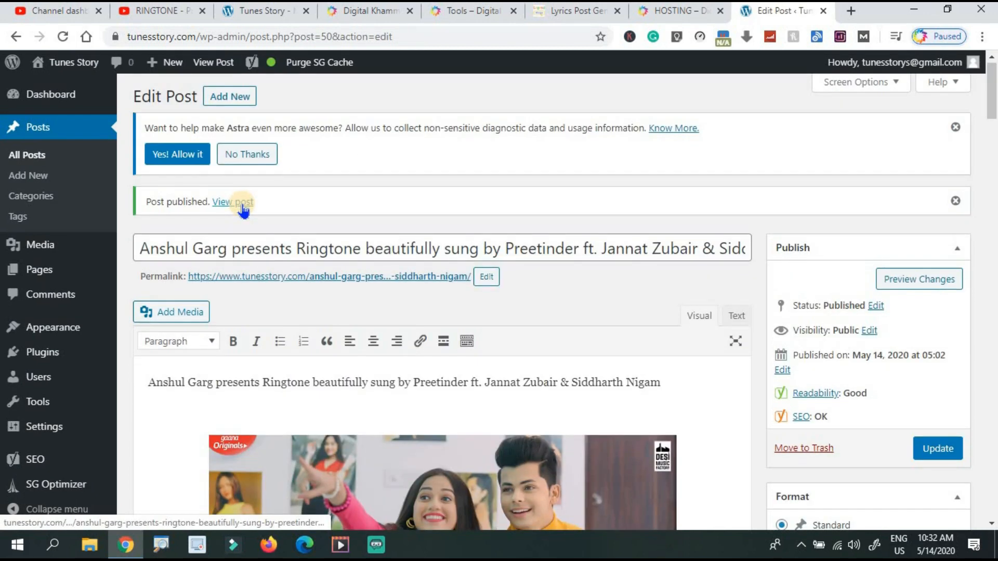
Step: View the published post and check its image, song info table and lyrics
{"action": "left_click", "coordinate": [242, 207]}
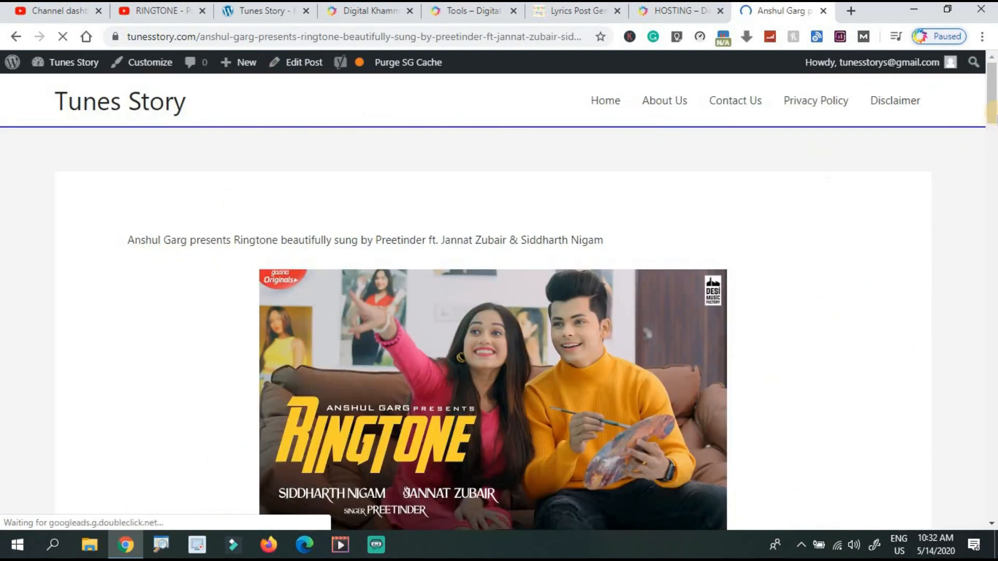
{"action": "left_click_drag", "start_coordinate": [991, 93], "coordinate": [992, 221]}
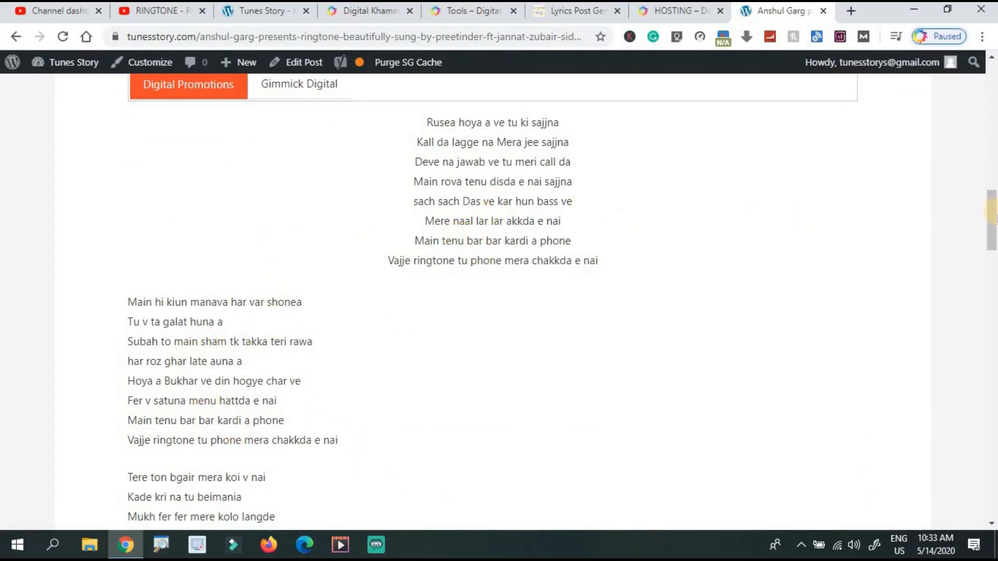
{"action": "left_click_drag", "start_coordinate": [993, 214], "coordinate": [993, 100]}
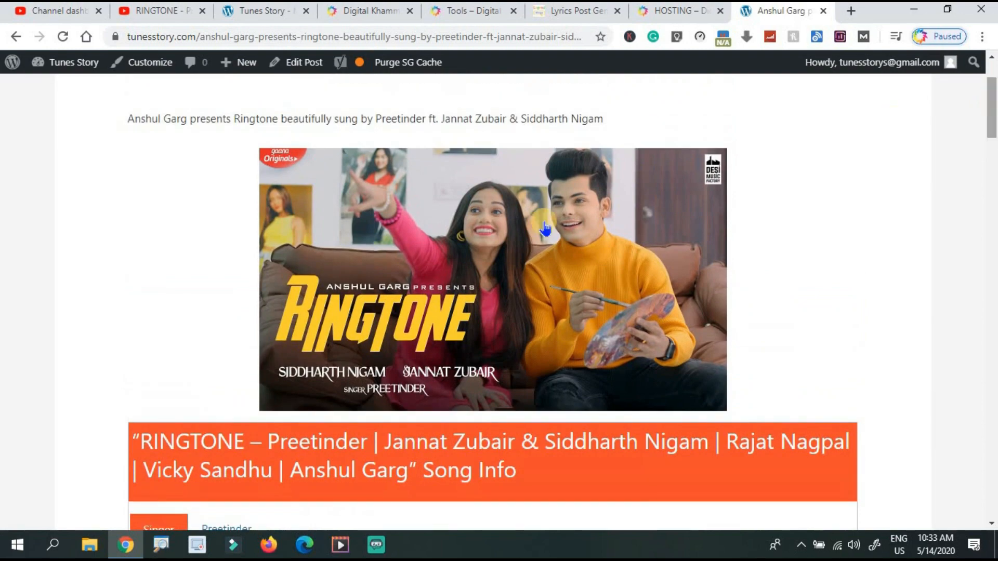
Step: Open the post's Ringtone thumbnail at full size and save it to the Desktop as JPEG image "tony kakkar"
{"action": "left_click", "coordinate": [475, 250]}
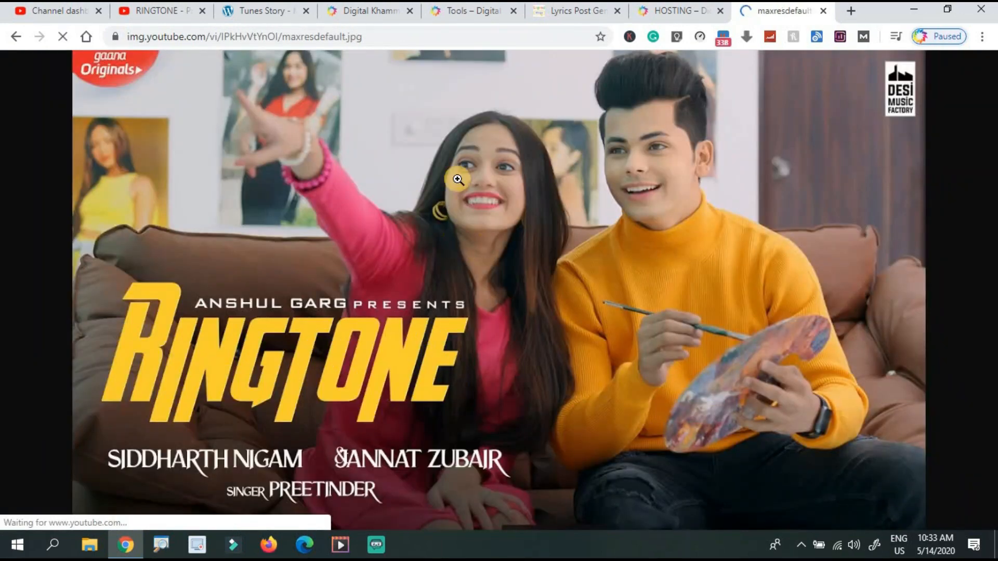
{"action": "right_click", "coordinate": [493, 213]}
{"action": "left_click", "coordinate": [508, 252]}
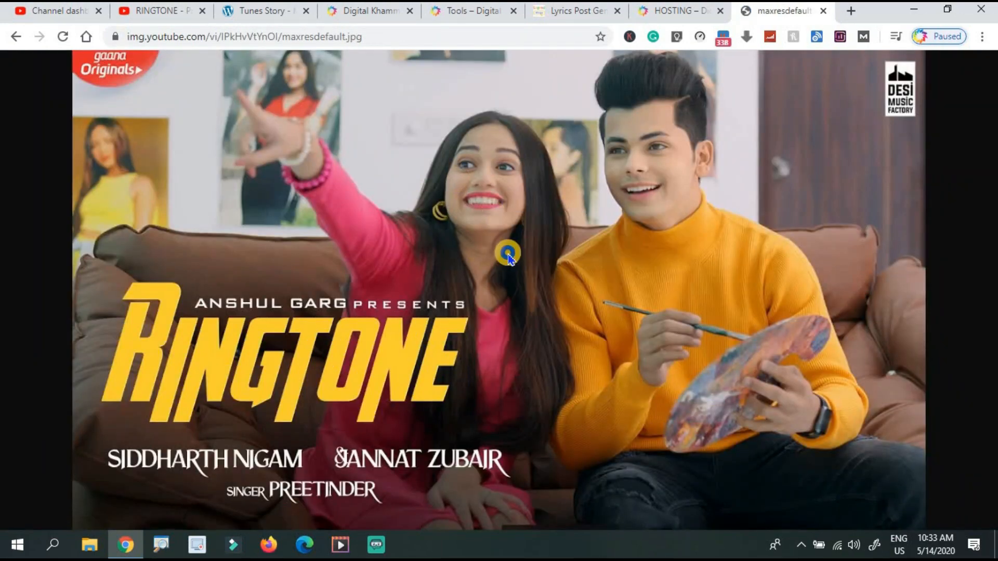
{"action": "right_click", "coordinate": [507, 253]}
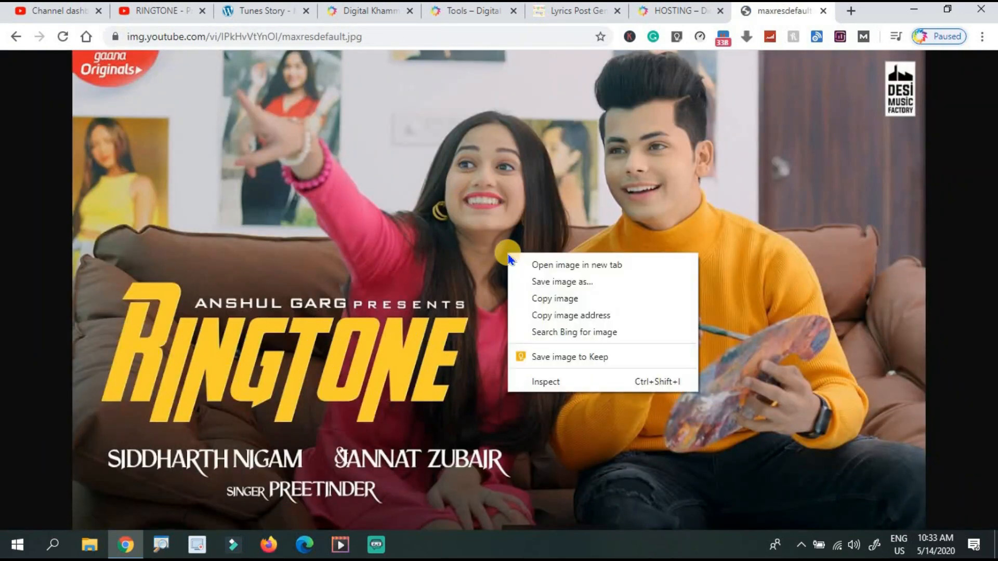
{"action": "left_click", "coordinate": [535, 283]}
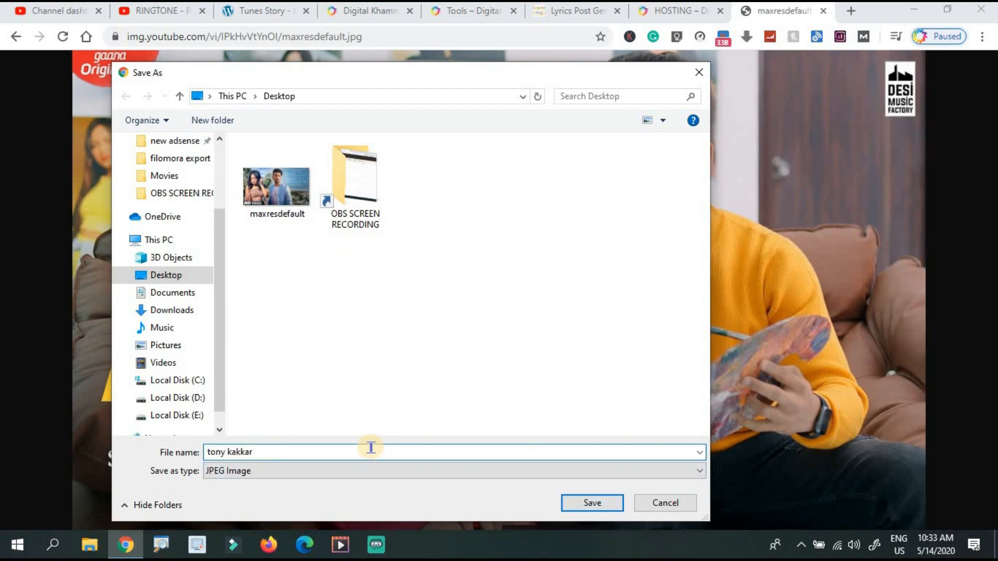
{"action": "key", "text": "Return"}
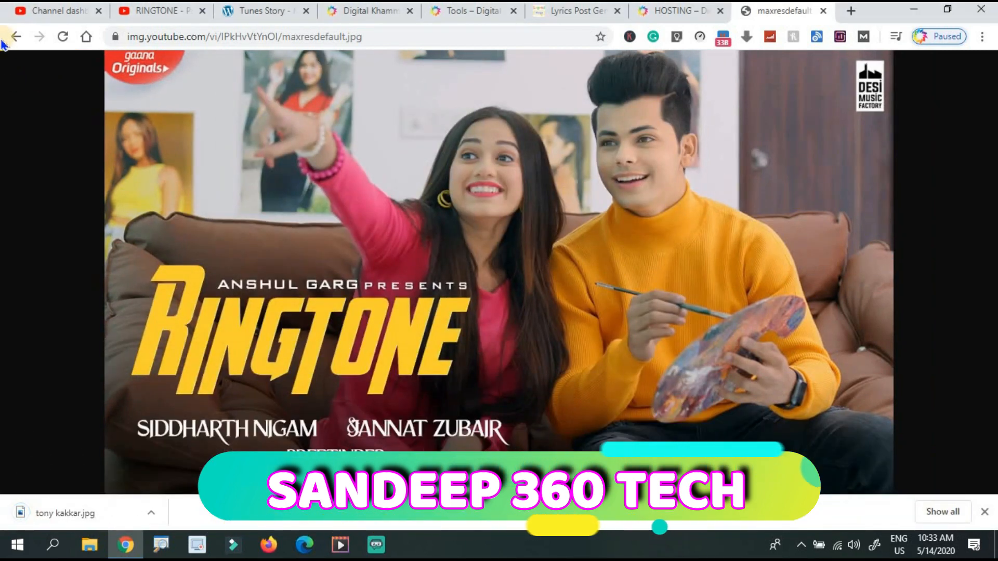
Step: Reopen the Ringtone post for editing and upload "tony kakkar.jpg" through the featured image chooser
{"action": "left_click", "coordinate": [16, 36]}
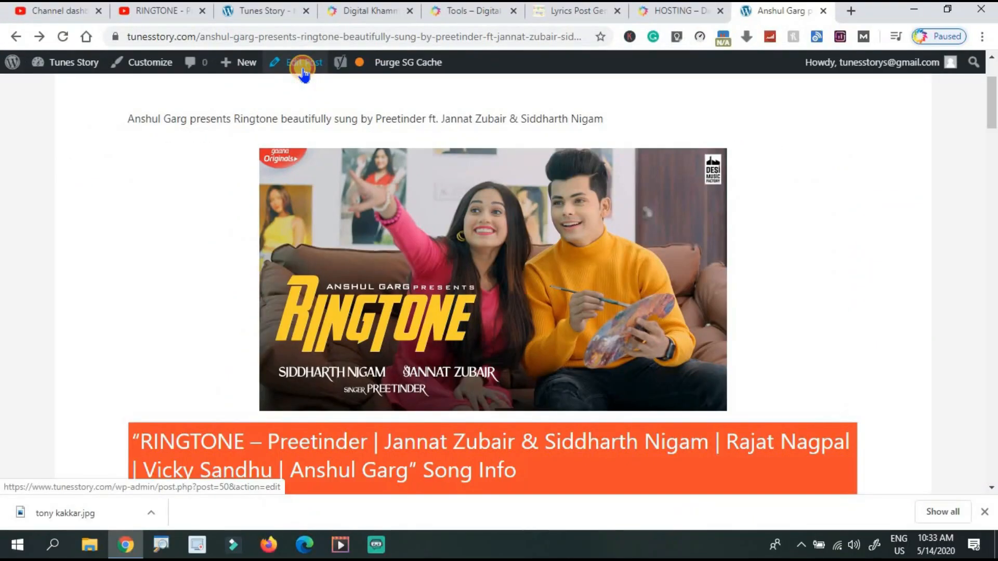
{"action": "left_click", "coordinate": [303, 72]}
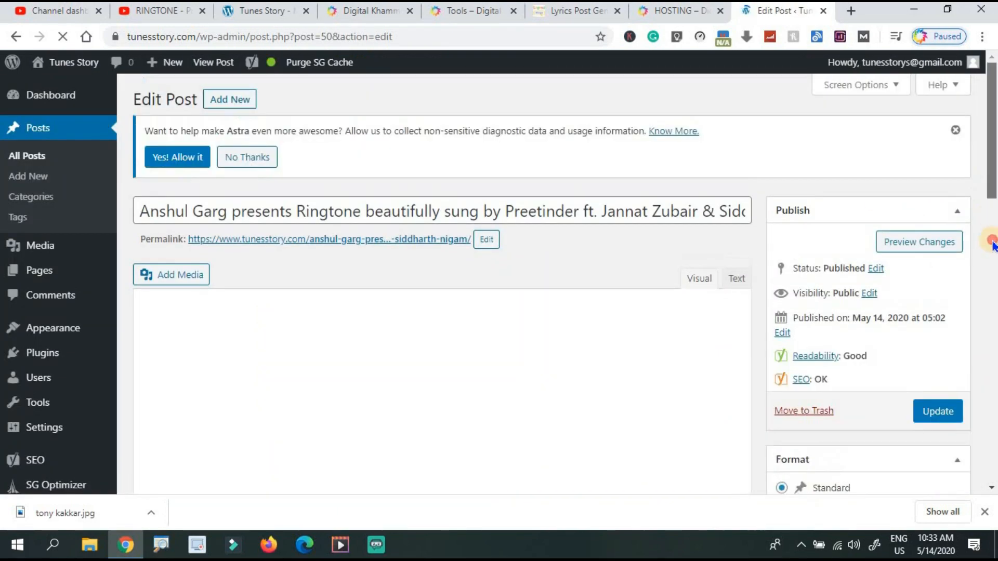
{"action": "left_click_drag", "start_coordinate": [993, 162], "coordinate": [993, 463]}
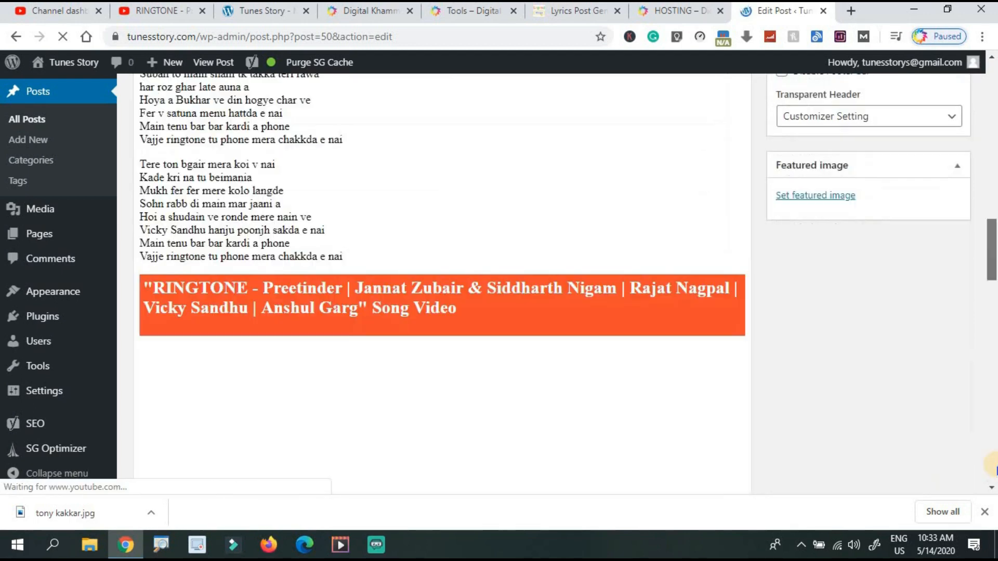
{"action": "left_click", "coordinate": [815, 443]}
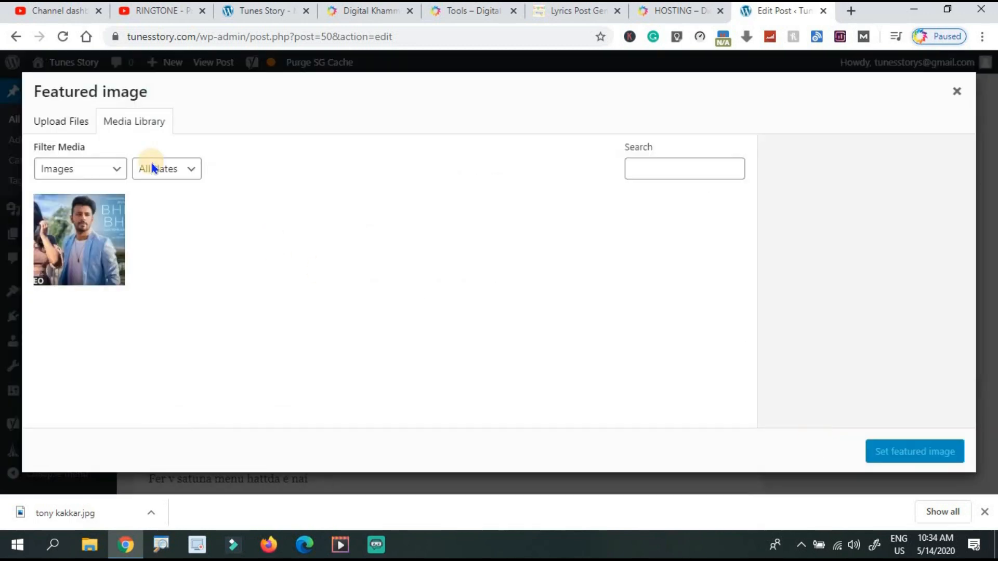
{"action": "left_click", "coordinate": [69, 123]}
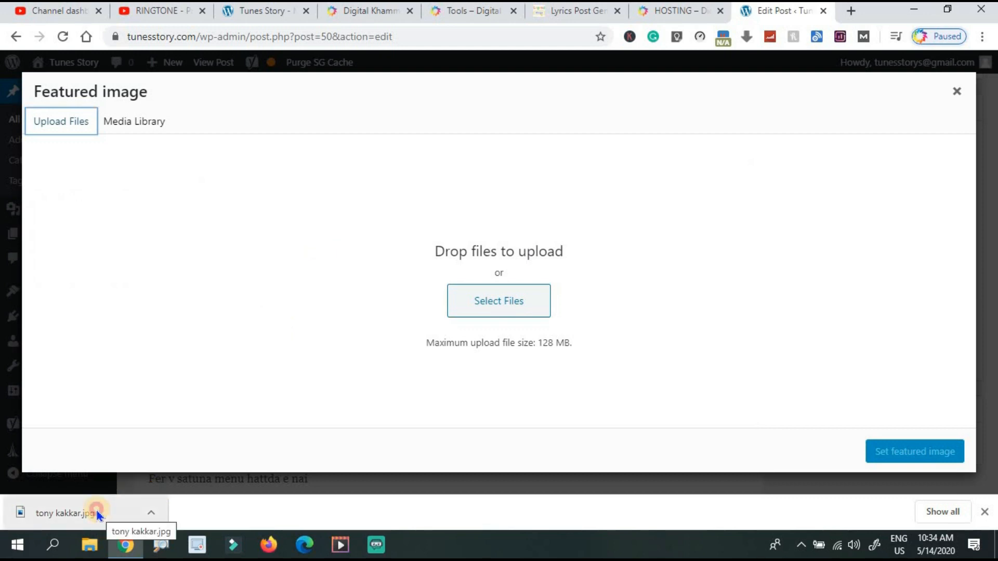
{"action": "left_click_drag", "start_coordinate": [96, 512], "coordinate": [471, 261]}
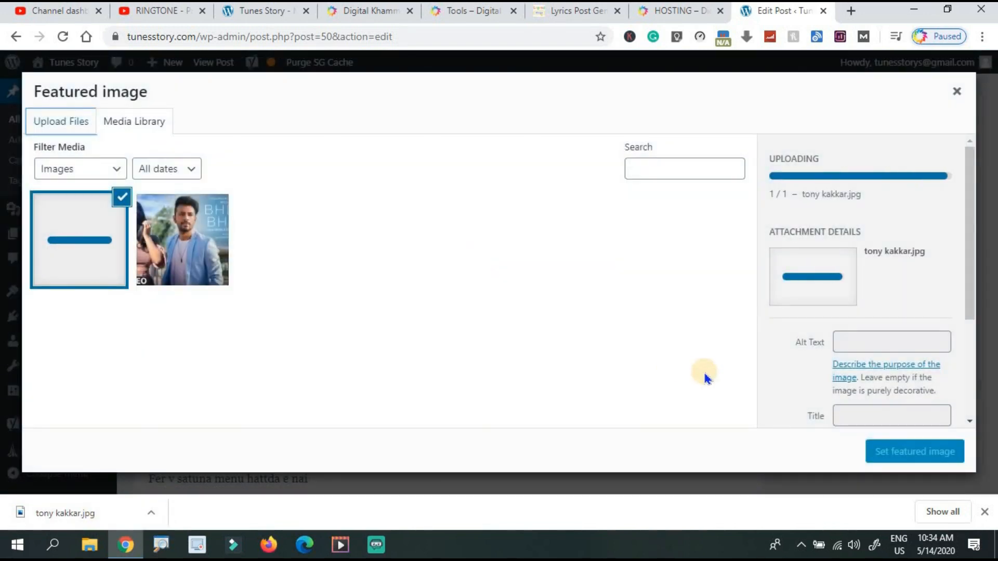
{"action": "left_click", "coordinate": [984, 516]}
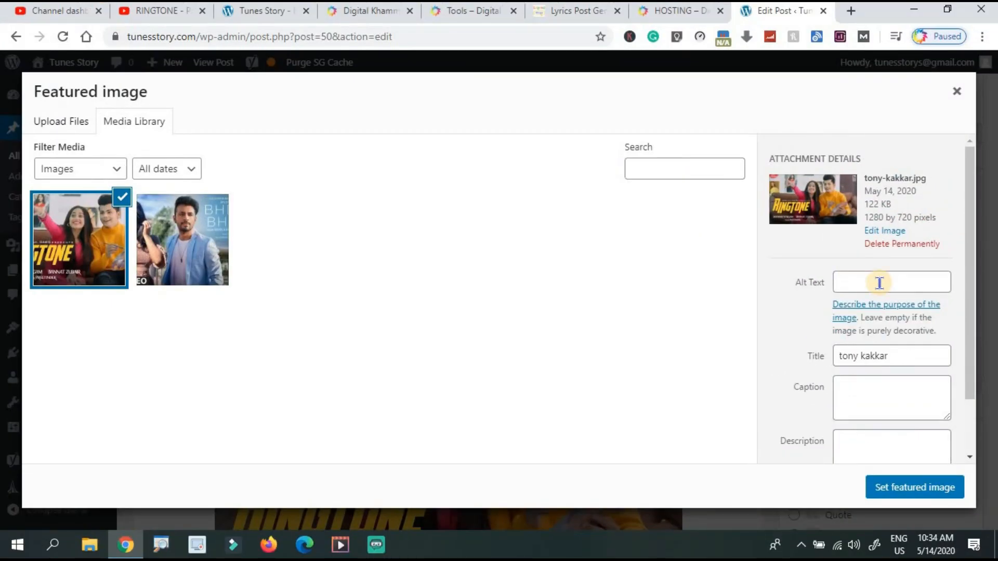
Step: Give the uploaded image the alt text "tony kakkar" and set it as the post's featured image
{"action": "left_click", "coordinate": [891, 282]}
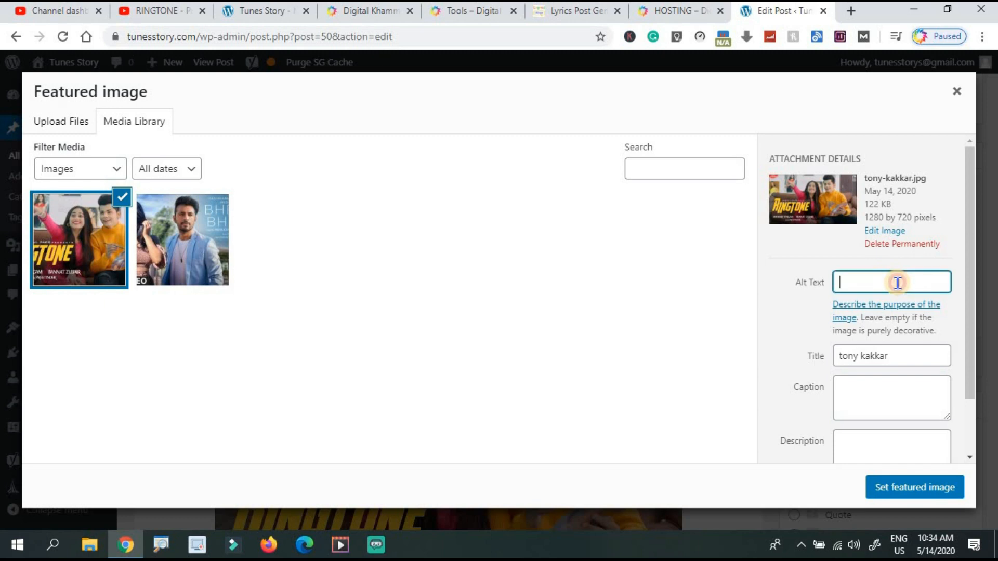
{"action": "type", "text": "tony kakkar"}
{"action": "left_click", "coordinate": [904, 493]}
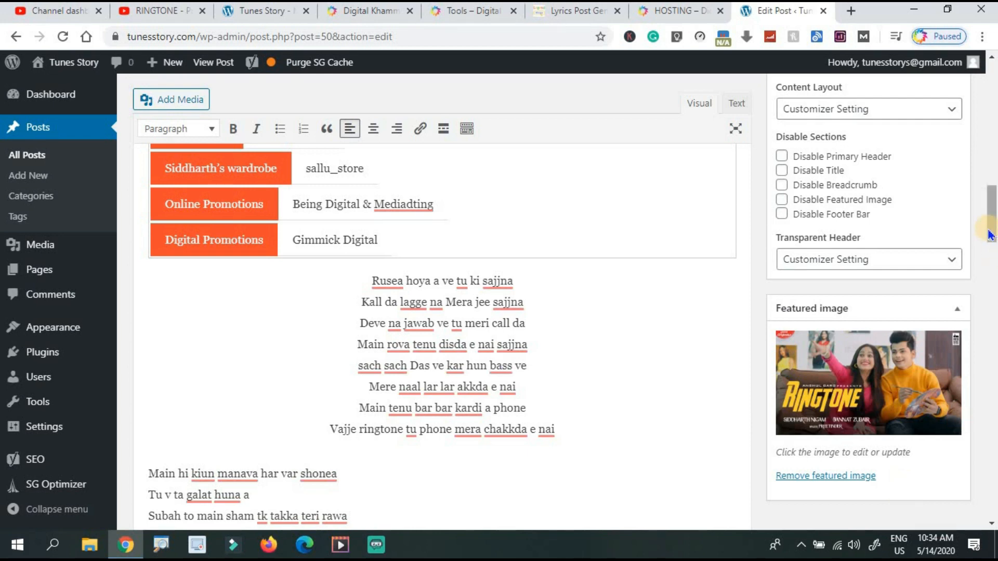
Step: Update the Ringtone post with its new featured image and open the updated post on the site
{"action": "left_click_drag", "start_coordinate": [991, 228], "coordinate": [984, 101]}
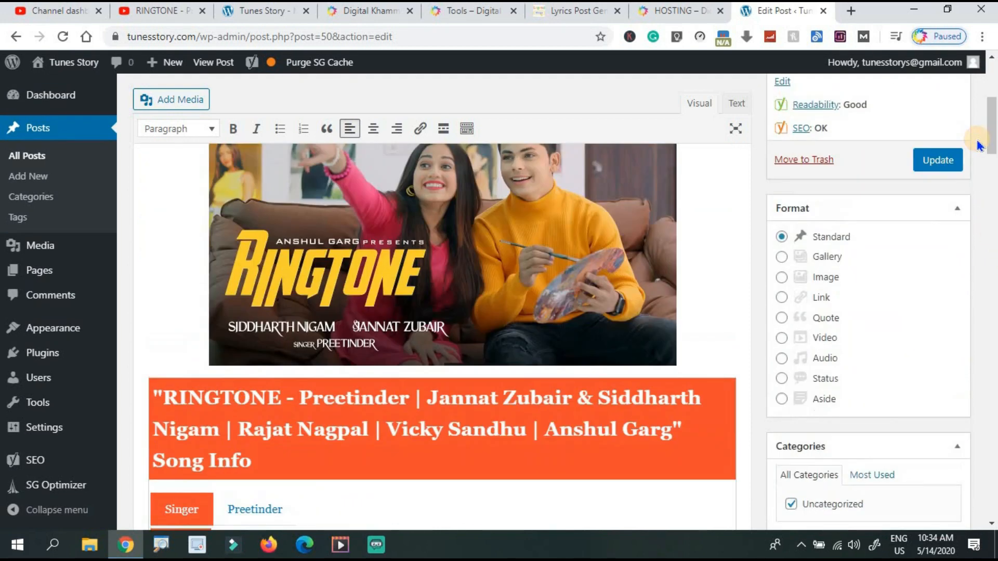
{"action": "left_click", "coordinate": [945, 158]}
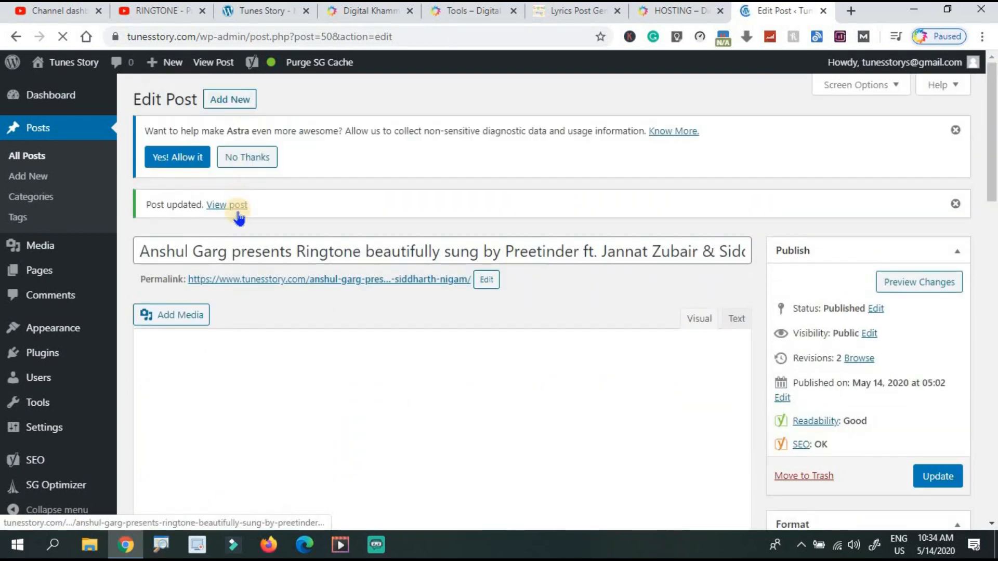
{"action": "left_click", "coordinate": [232, 214]}
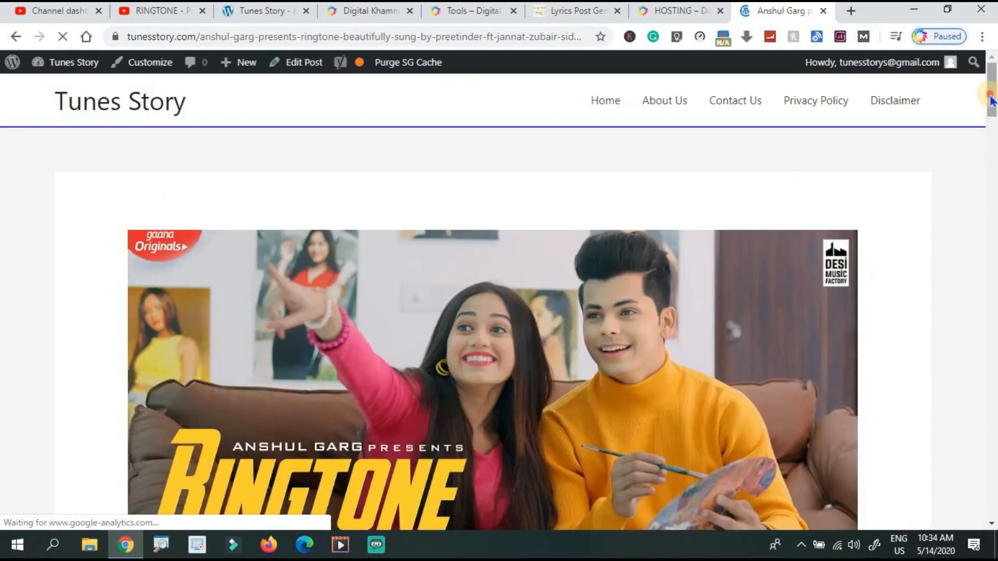
Step: Examine the published Ringtone post with its featured image and check its entry on the Tunes Story home page
{"action": "left_click_drag", "start_coordinate": [991, 145], "coordinate": [991, 60]}
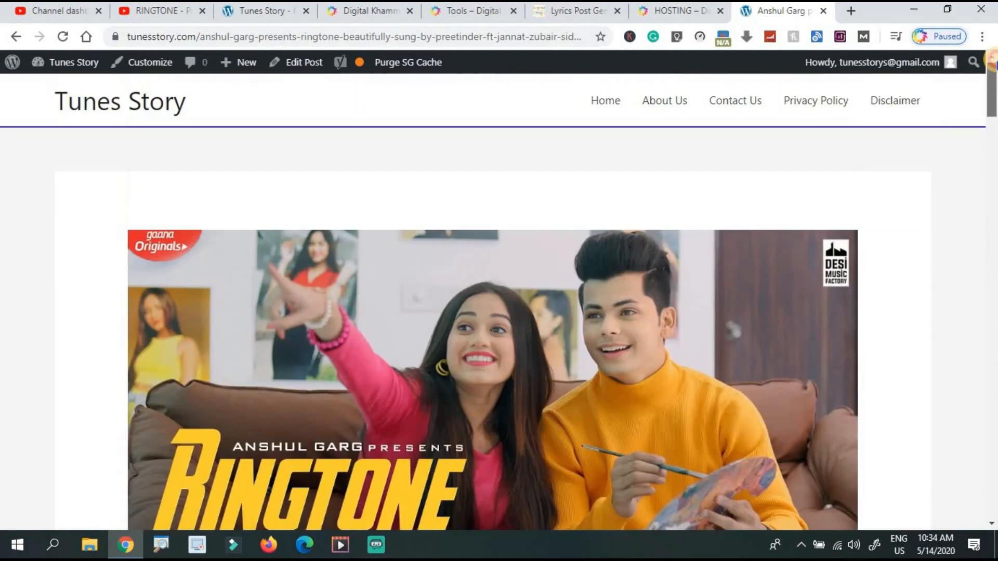
{"action": "left_click", "coordinate": [133, 104]}
{"action": "left_click_drag", "start_coordinate": [992, 141], "coordinate": [953, 143]}
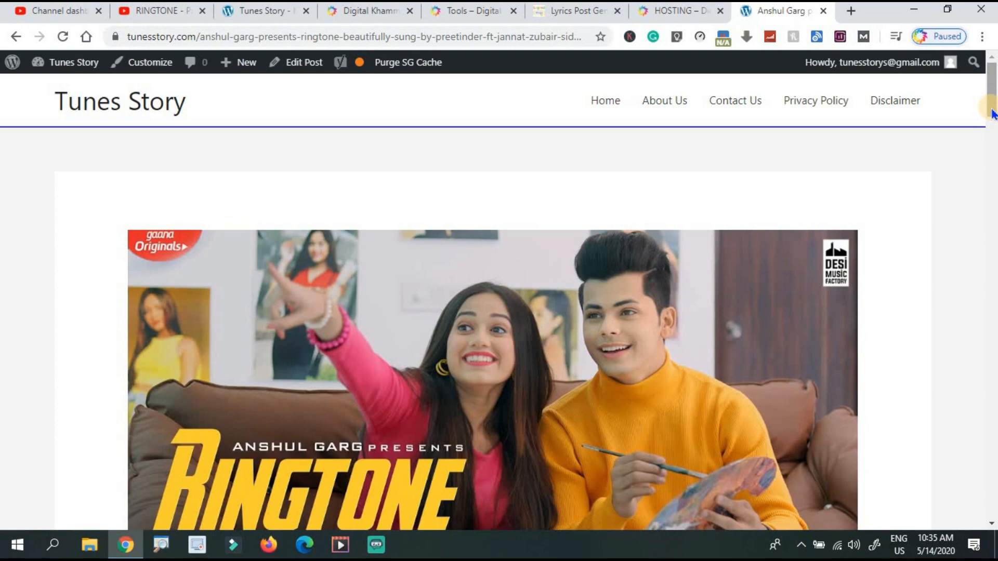
{"action": "left_click_drag", "start_coordinate": [993, 114], "coordinate": [955, 103]}
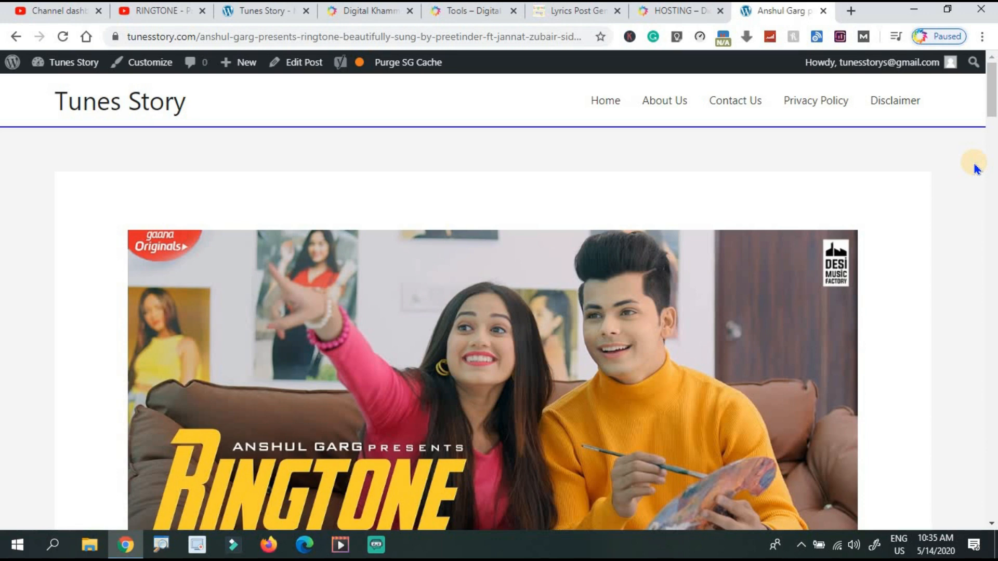
{"action": "left_click_drag", "start_coordinate": [990, 107], "coordinate": [990, 127]}
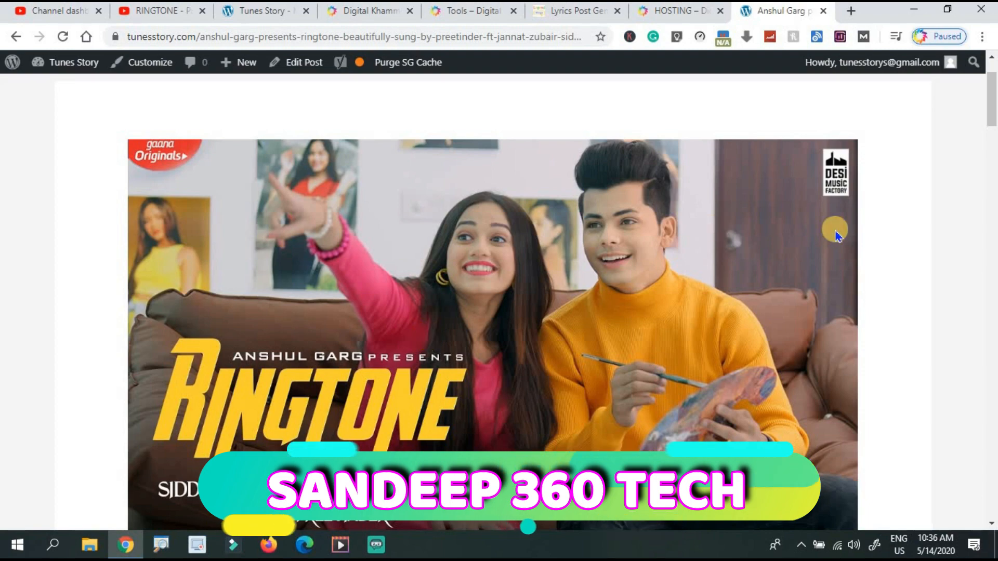
{"action": "mouse_move", "coordinate": [989, 131]}
{"action": "left_mouse_down"}
{"action": "mouse_move", "coordinate": [990, 148]}
{"action": "mouse_move", "coordinate": [988, 119]}
{"action": "left_mouse_up"}
{"action": "left_click", "coordinate": [265, 11]}
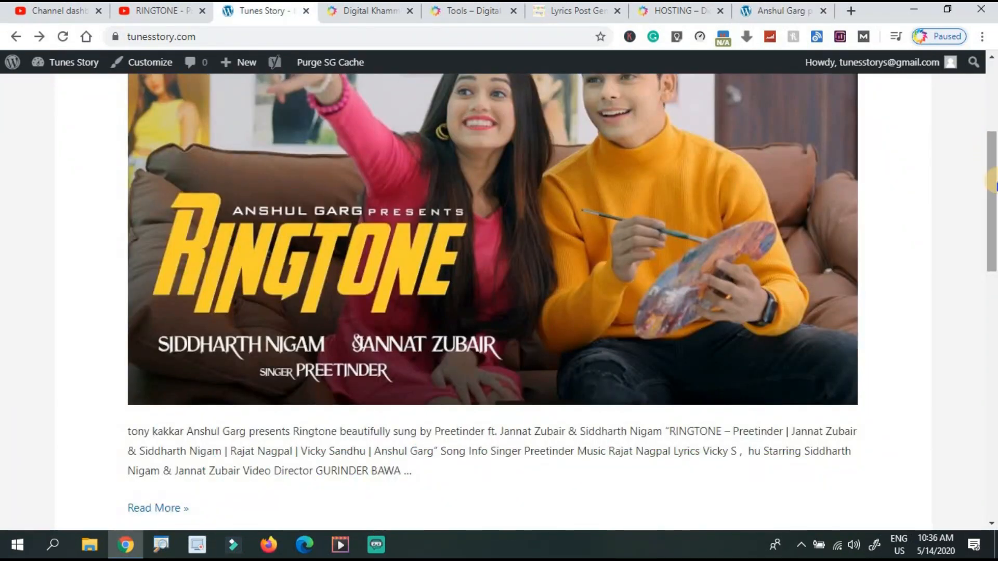
{"action": "left_click_drag", "start_coordinate": [993, 182], "coordinate": [989, 89]}
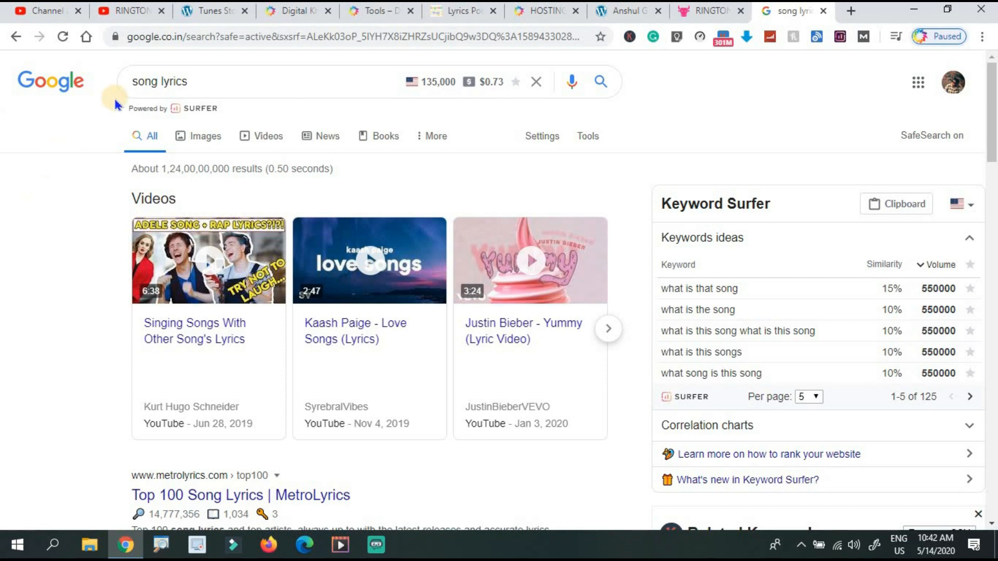
Step: Switch to the Digital Khammam site and view the Hostinger and SiteGround offers on its hosting page
{"action": "left_click", "coordinate": [289, 11]}
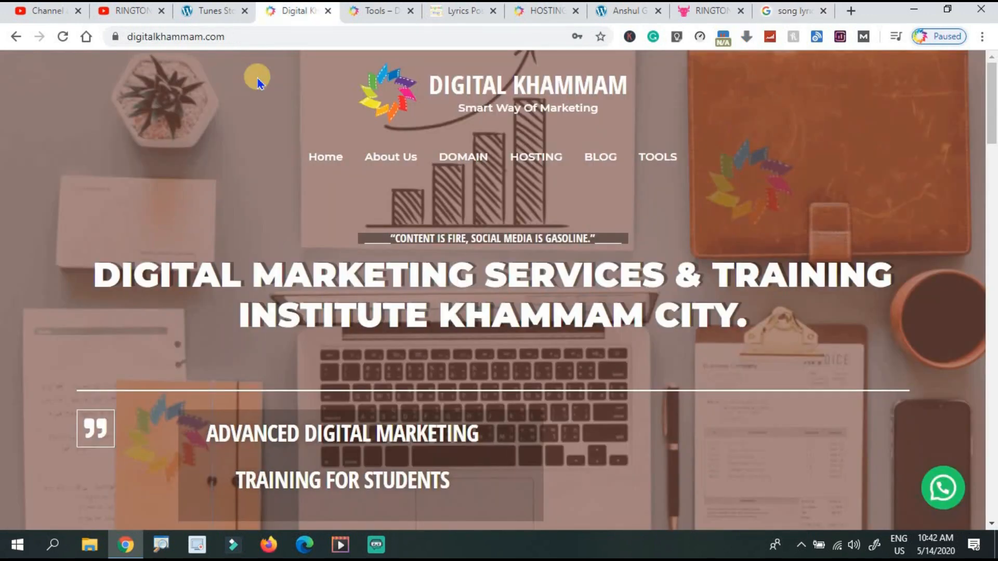
{"action": "left_click", "coordinate": [531, 168]}
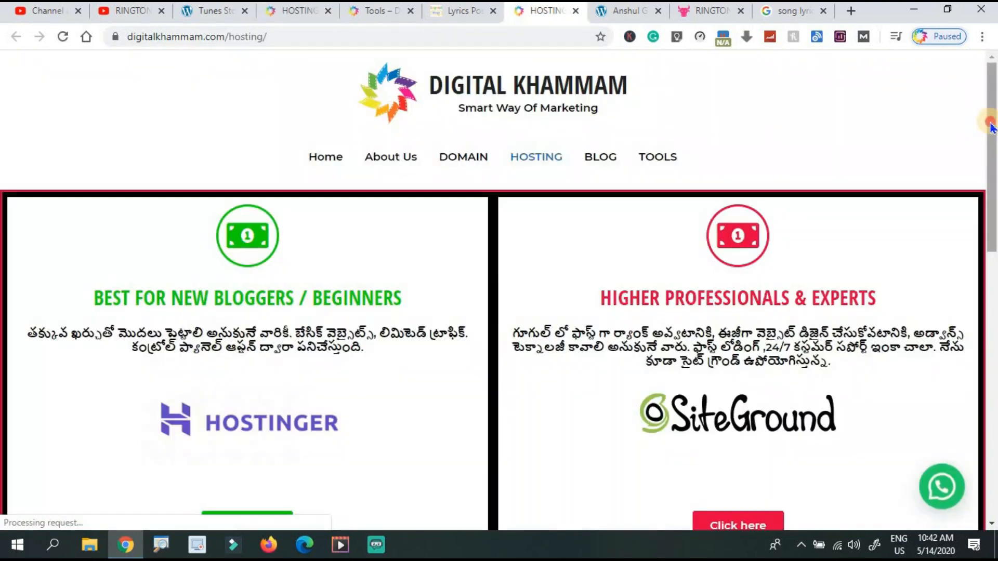
{"action": "left_click_drag", "start_coordinate": [990, 127], "coordinate": [994, 165]}
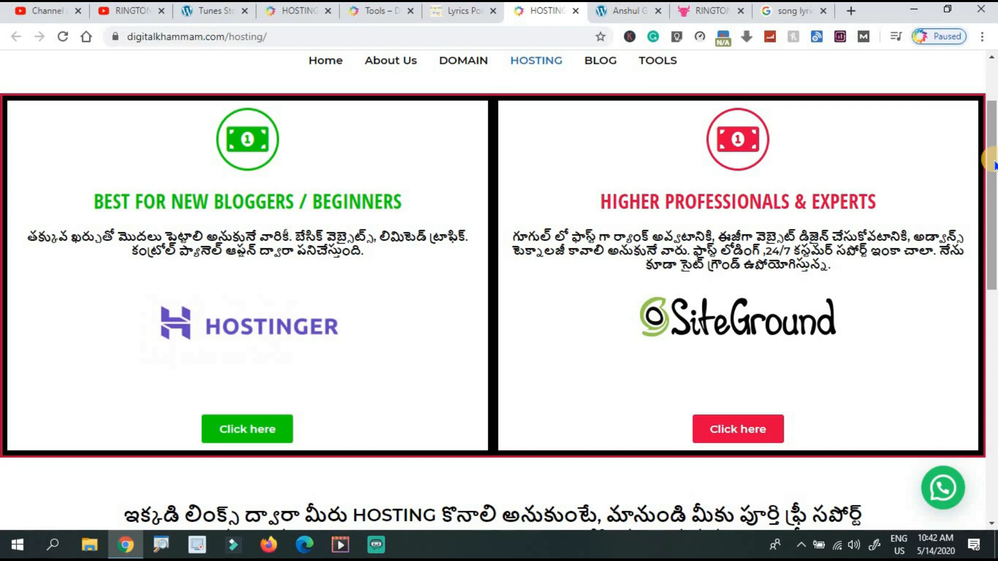
Step: Follow the SiteGround offer for professionals and review its Web Hosting plans: StartUp, GrowBig and GoGeek
{"action": "left_click", "coordinate": [752, 420]}
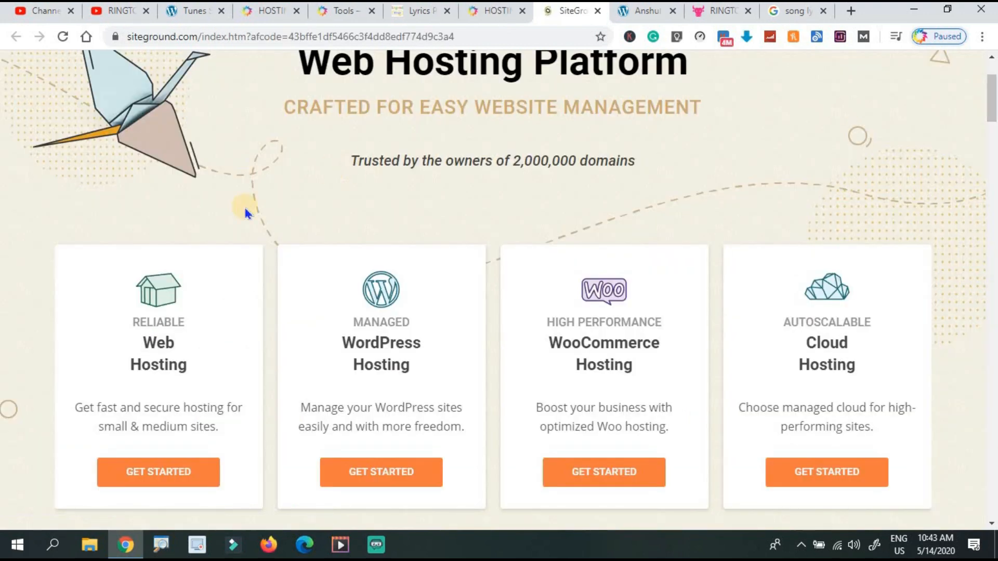
{"action": "left_click", "coordinate": [154, 478]}
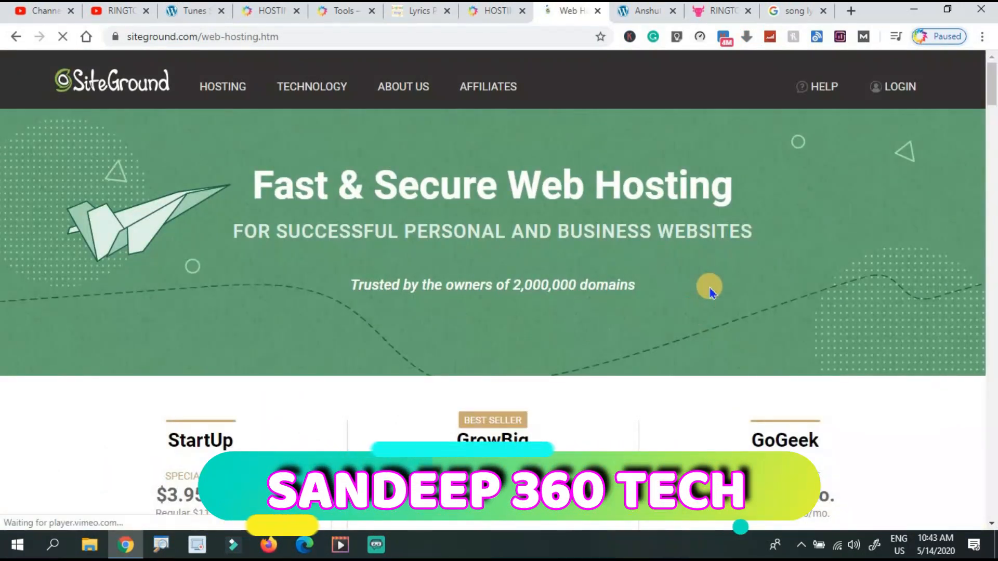
{"action": "left_click_drag", "start_coordinate": [990, 104], "coordinate": [991, 140]}
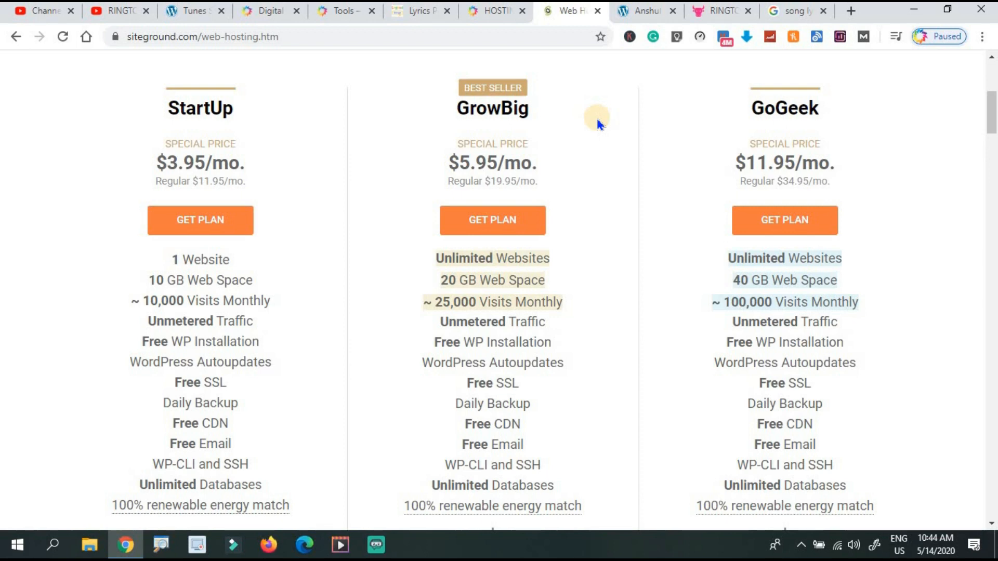
Step: Return to the Digital Khammam home page and open its WhatsApp chat box
{"action": "left_click", "coordinate": [252, 13]}
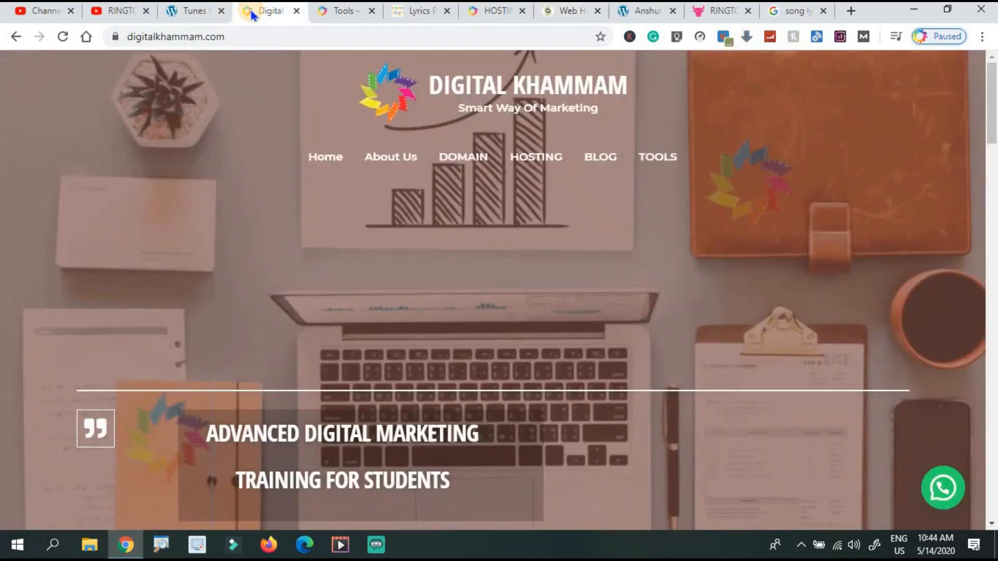
{"action": "left_click", "coordinate": [939, 506]}
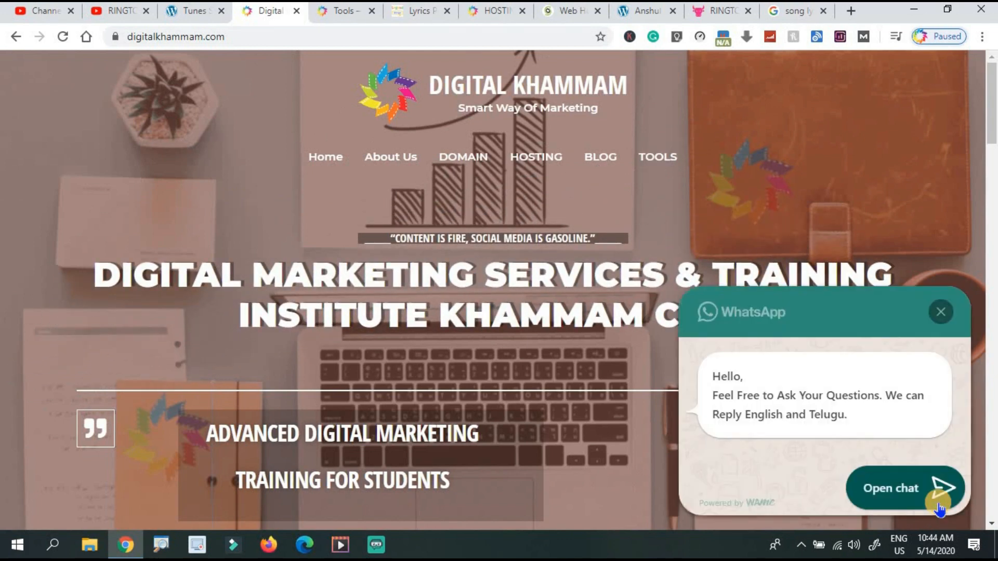